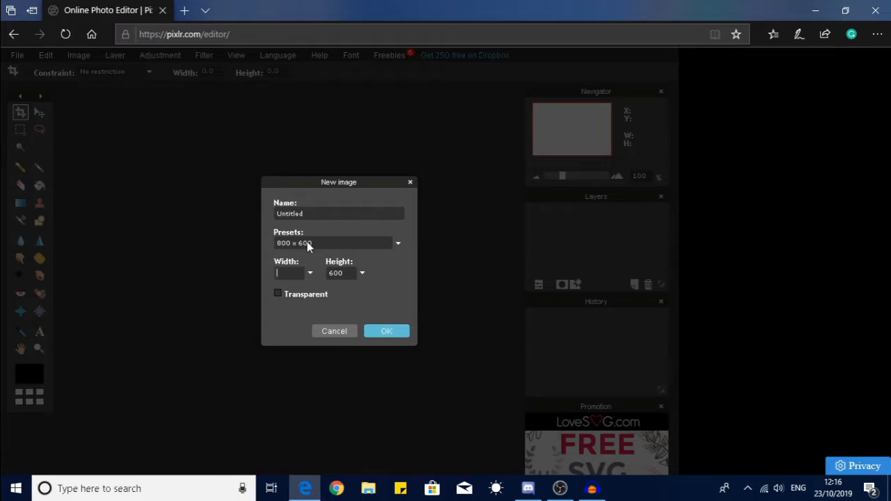
Create a new transparent image using the Movie 720p preset (1280 × 720)
scroll(313, 279, down, 2)
scroll(314, 278, down, 3)
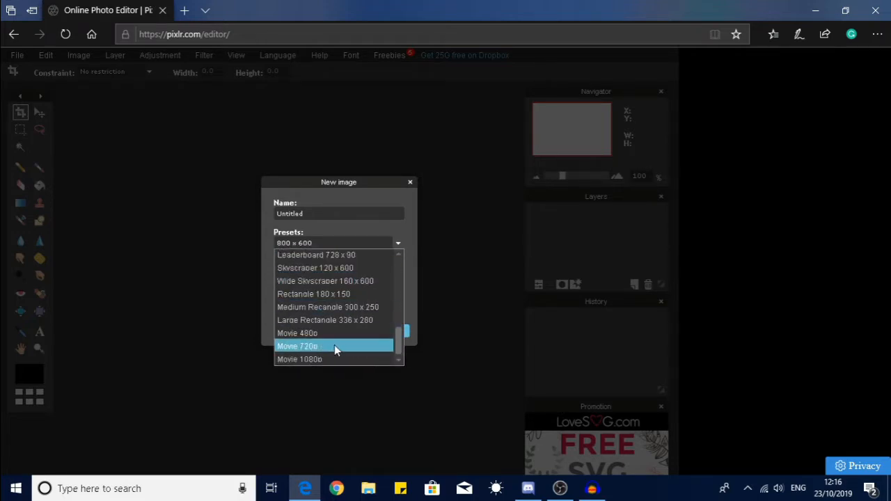
click(334, 346)
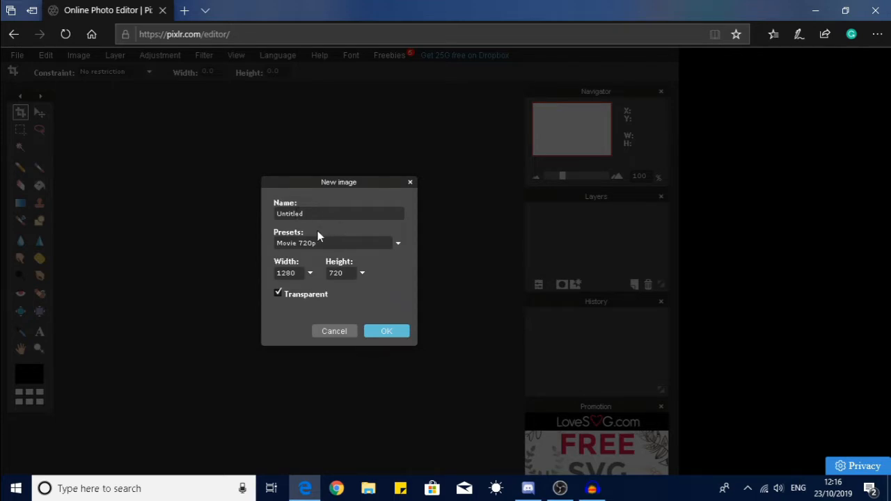
click(396, 332)
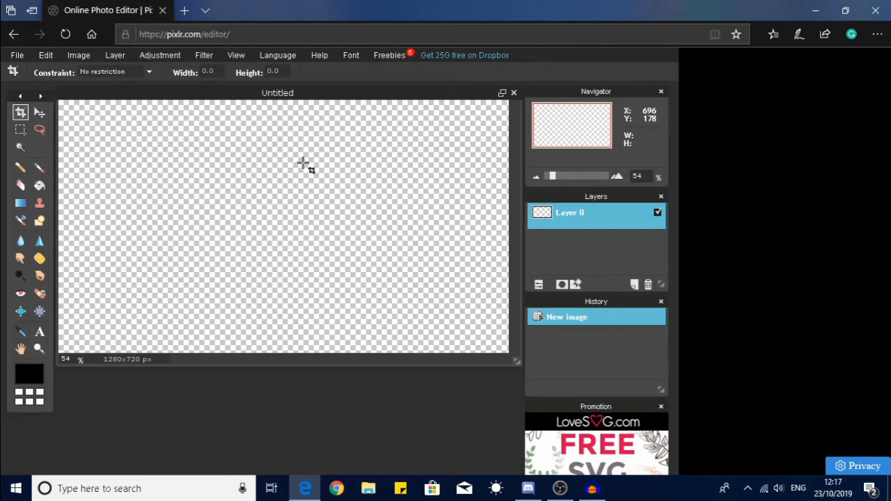
Open dafont.com in a new browser tab and accept its cookie notice
click(183, 11)
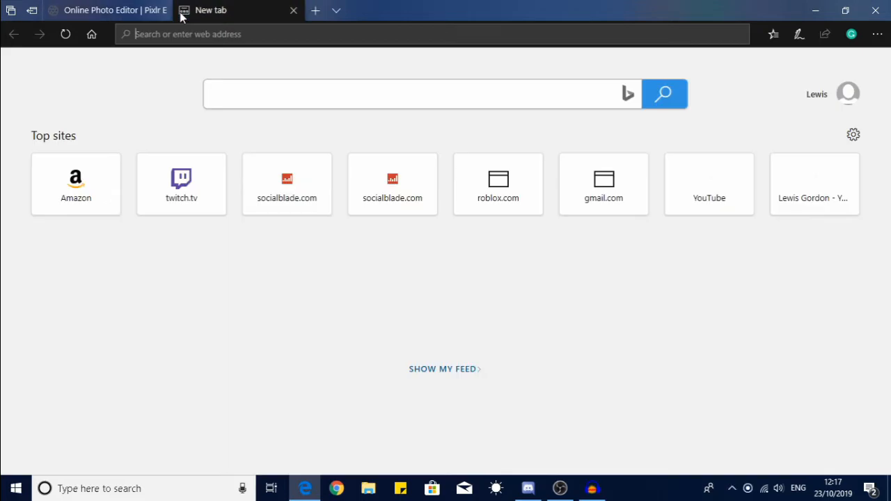
text(das)
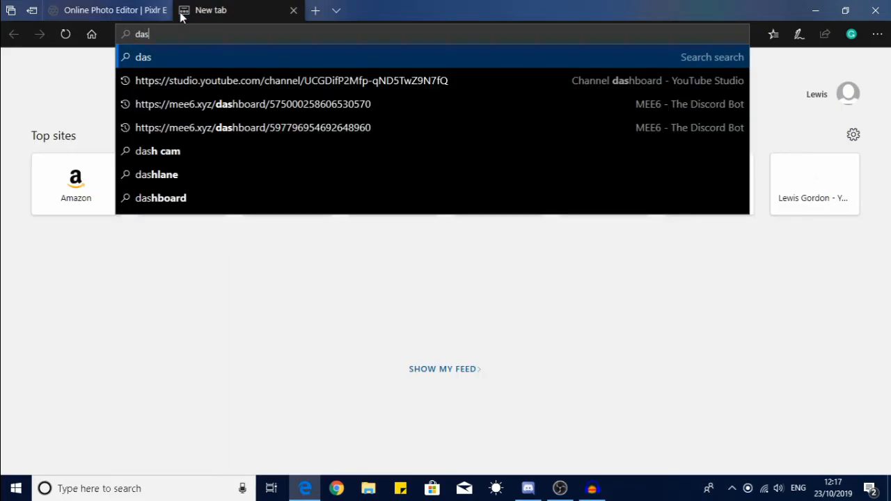
key(BackSpace)
text(font.com)
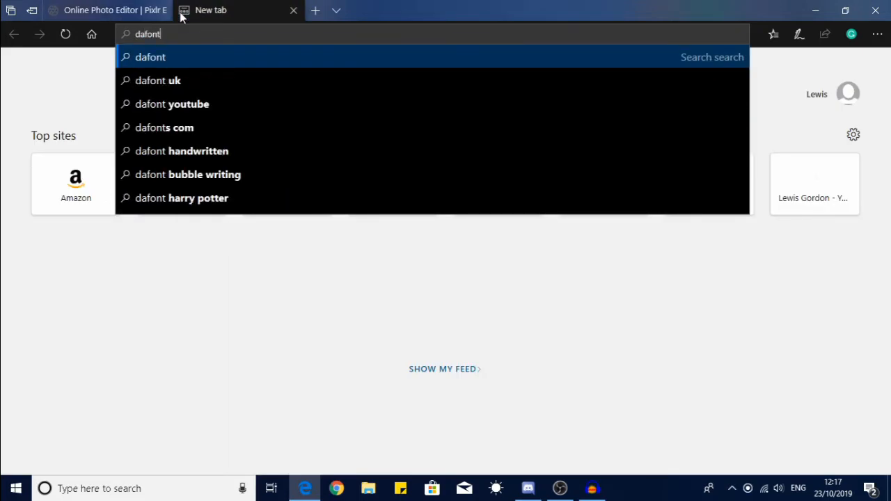
key(Return)
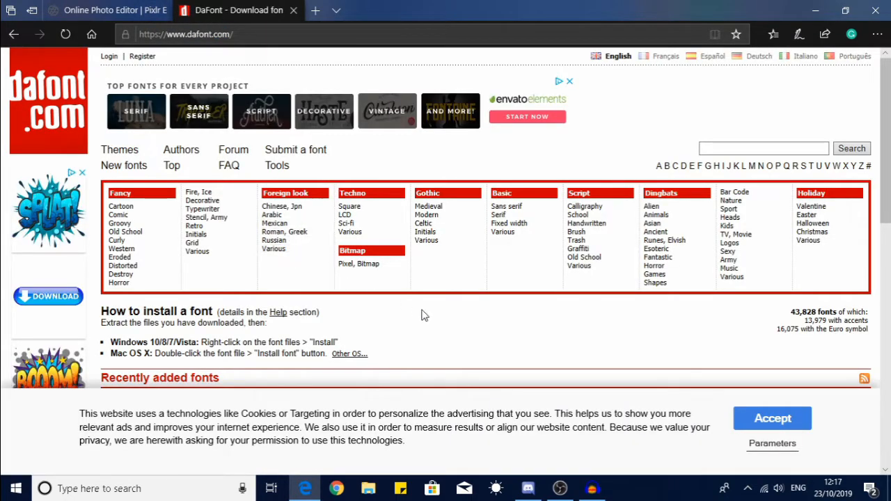
scroll(417, 314, down, 2)
scroll(415, 315, down, 3)
scroll(413, 314, up, 6)
click(736, 418)
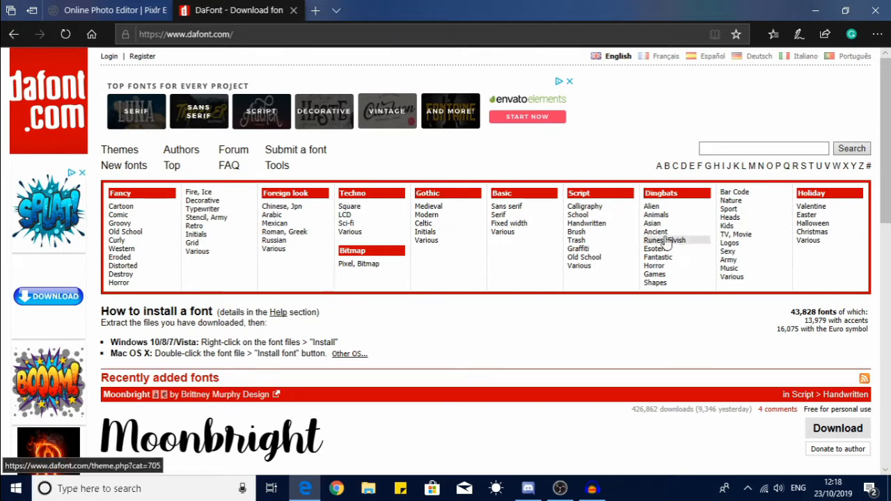
Browse the fonts in the Script > Graffiti category
click(577, 249)
scroll(589, 259, down, 6)
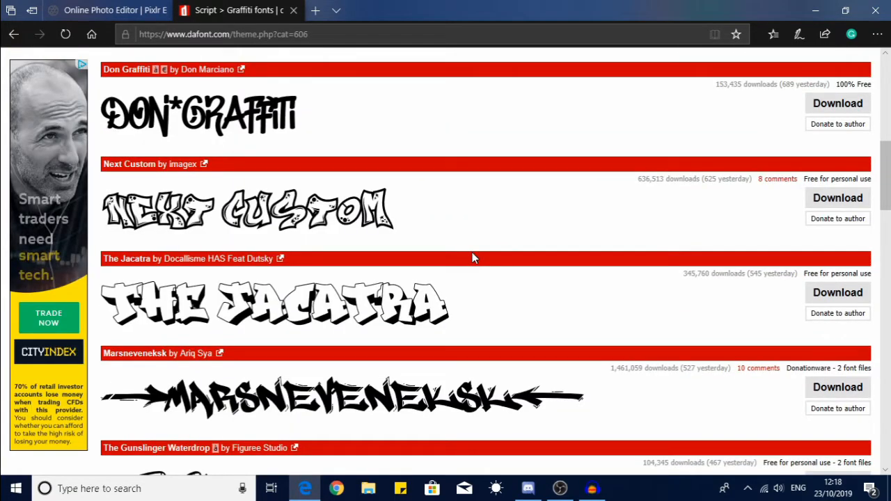
scroll(473, 259, down, 4)
scroll(473, 258, down, 2)
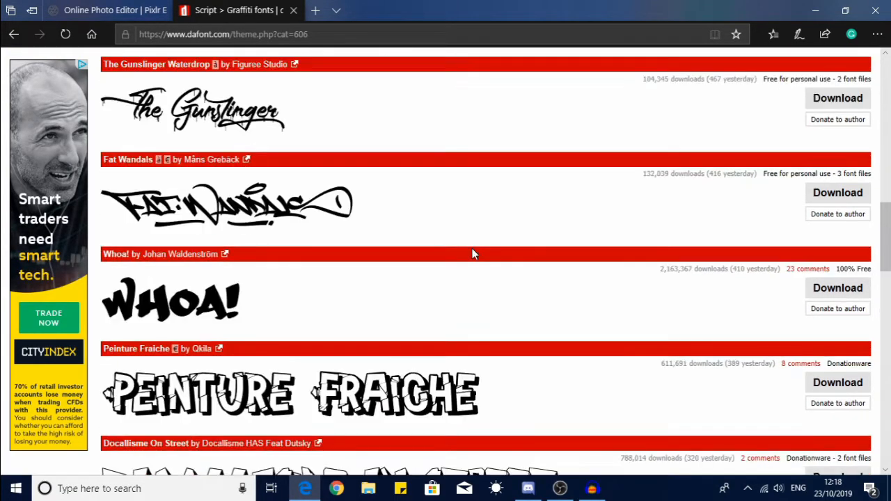
scroll(471, 257, down, 6)
scroll(471, 256, down, 10)
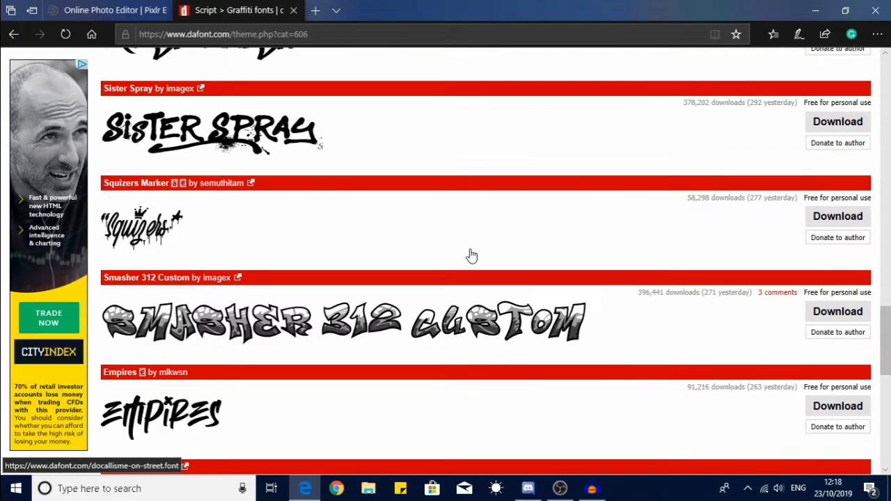
scroll(610, 323, up, 20)
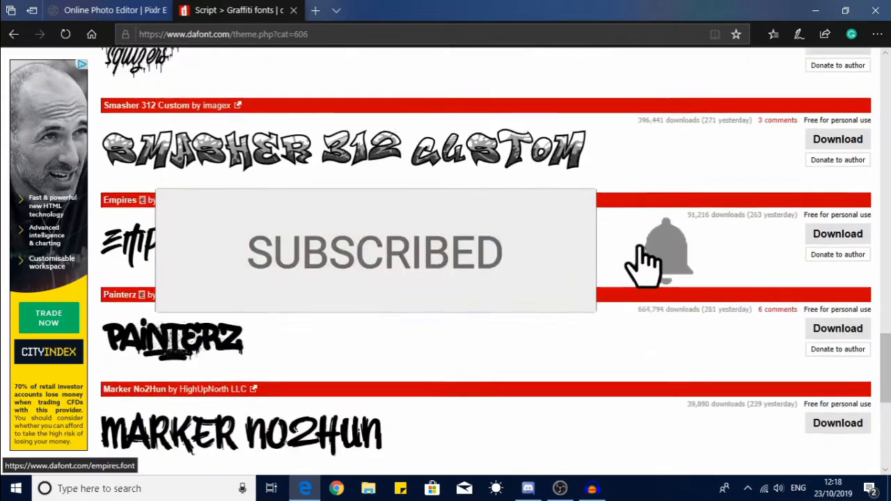
scroll(610, 323, up, 3)
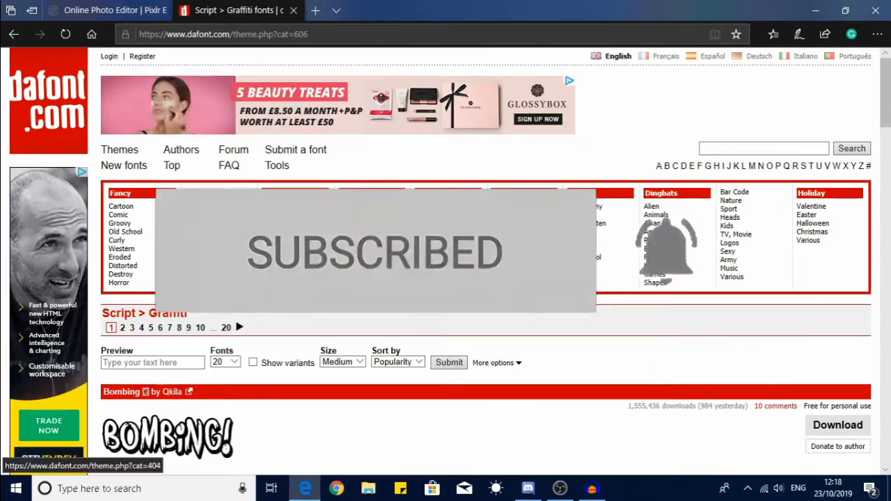
Look through the Script > Various and Holiday > Christmas font categories
click(582, 267)
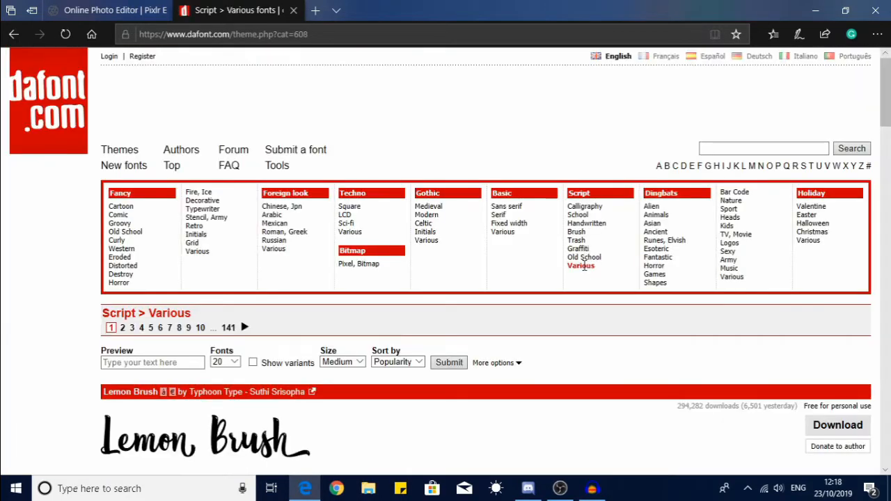
scroll(584, 274, down, 6)
scroll(583, 273, up, 6)
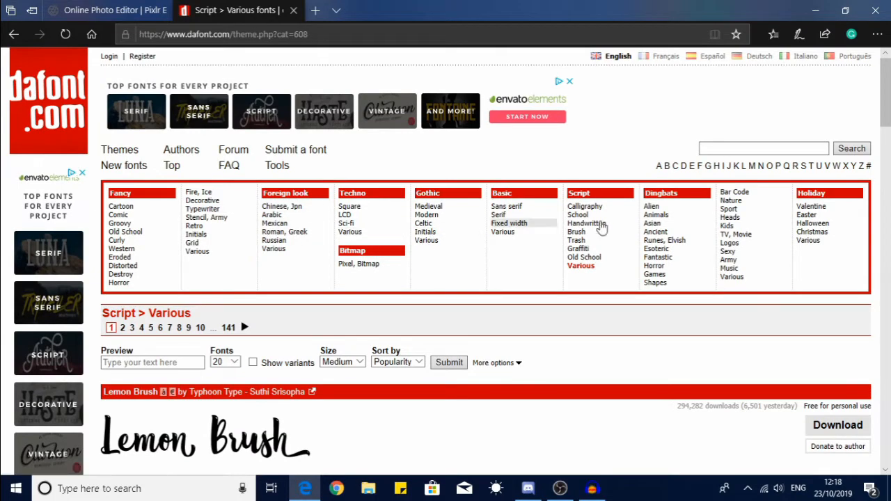
click(825, 237)
scroll(825, 239, down, 2)
scroll(826, 240, up, 2)
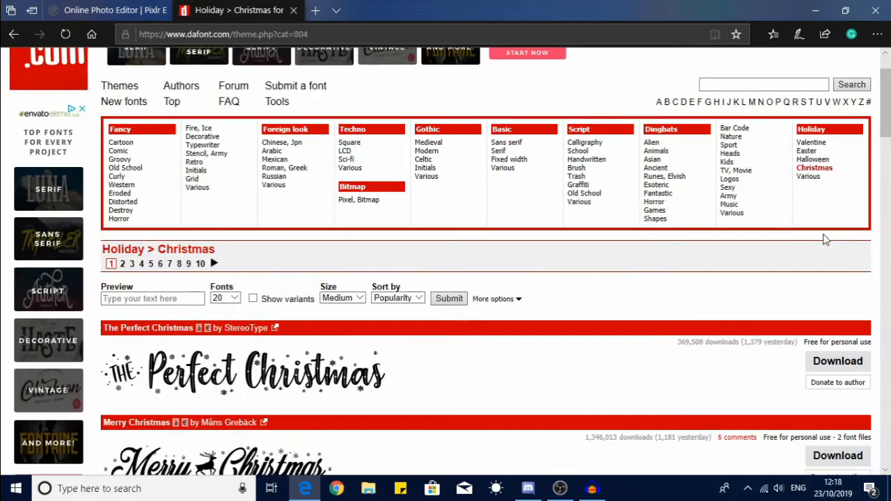
Open the Scary Halloween font's page from the Holiday > Halloween category
click(828, 223)
scroll(818, 237, down, 6)
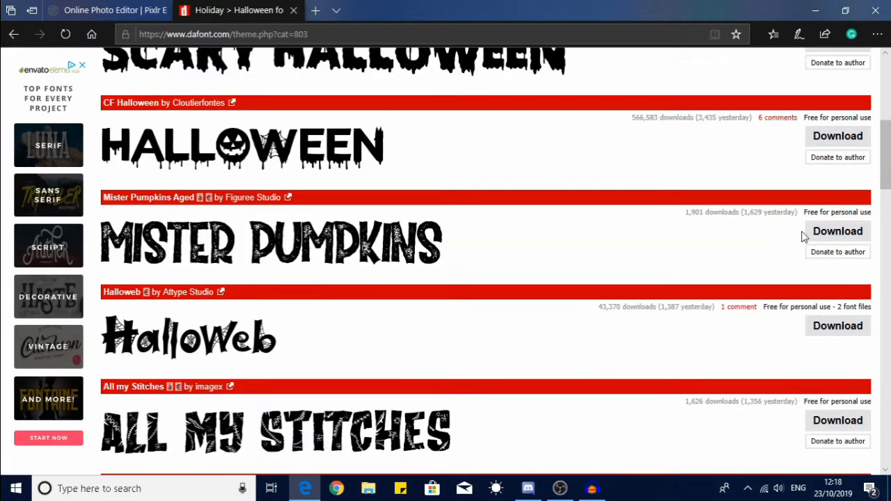
scroll(730, 262, up, 2)
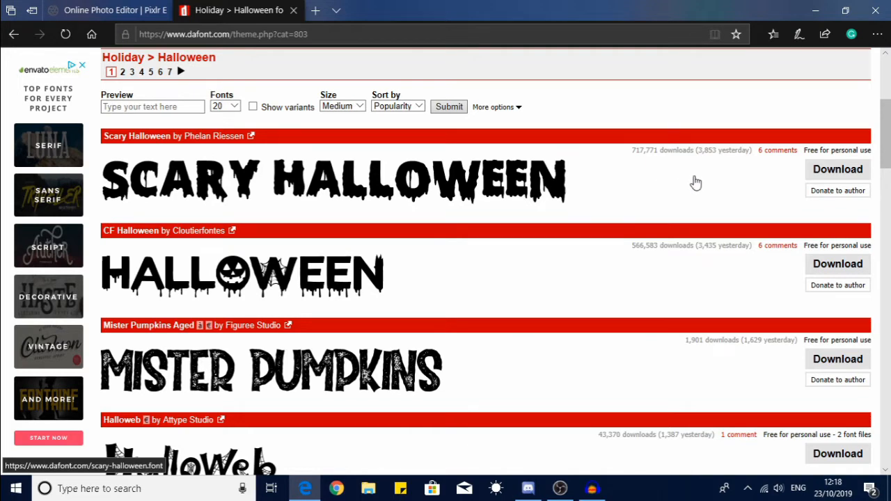
scroll(689, 182, up, 2)
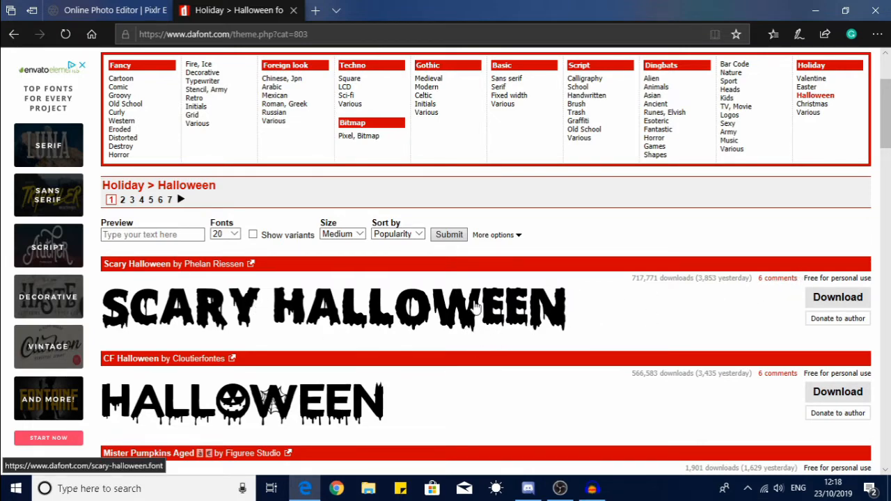
click(537, 314)
Examine the Scary Halloween font's character map for its letters, numbers and symbols
scroll(497, 333, down, 5)
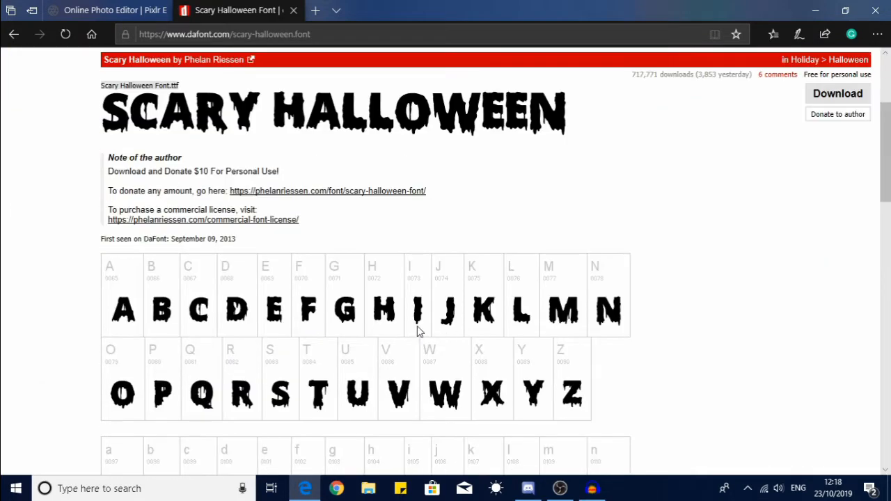
scroll(356, 272, down, 3)
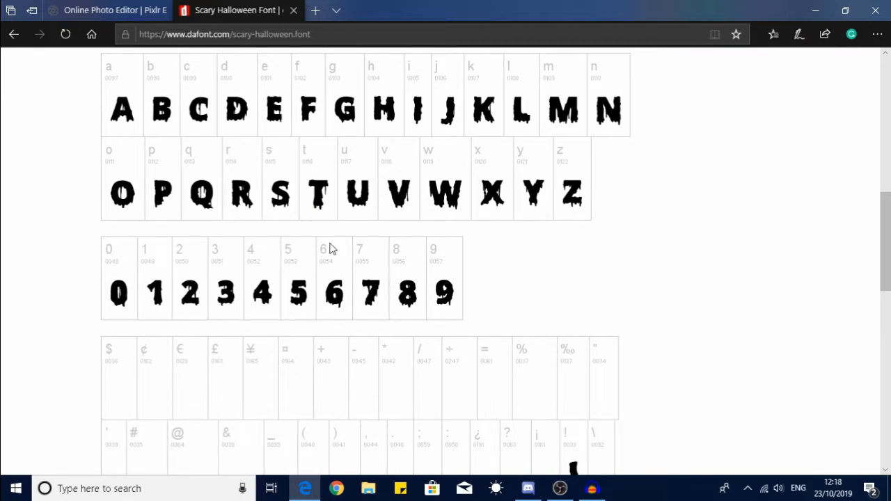
scroll(433, 265, up, 5)
scroll(450, 283, down, 10)
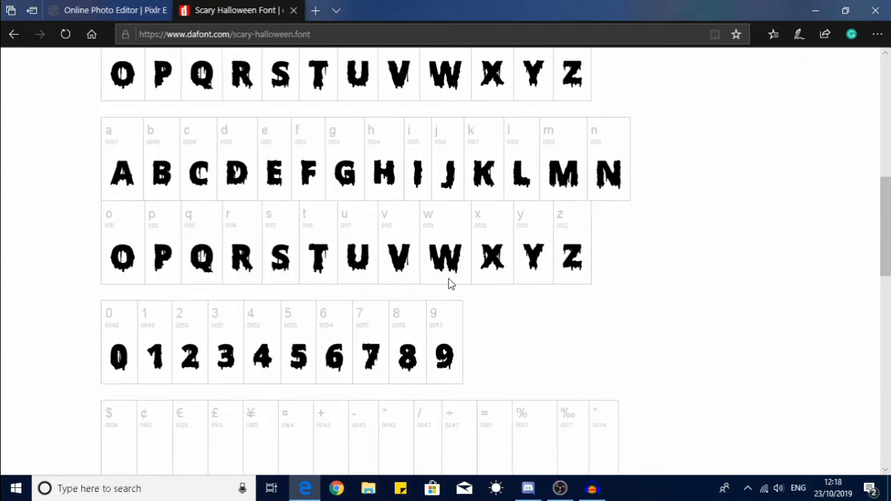
scroll(438, 298, up, 12)
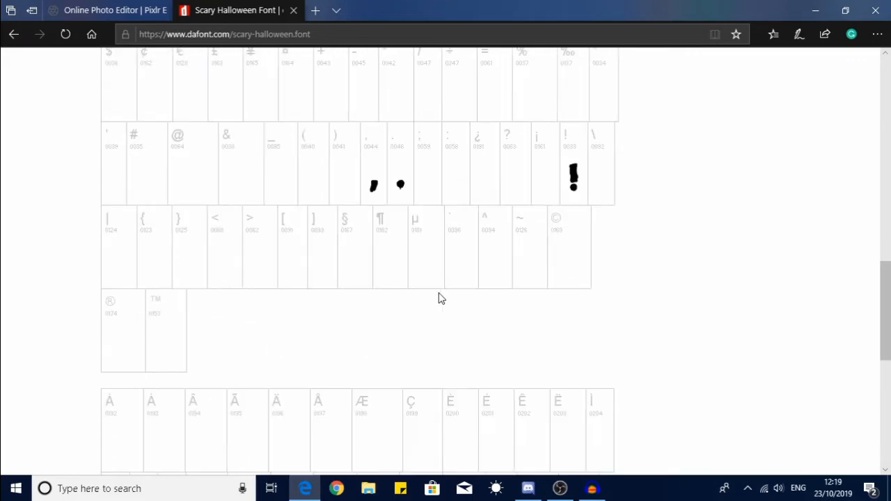
scroll(439, 298, up, 1)
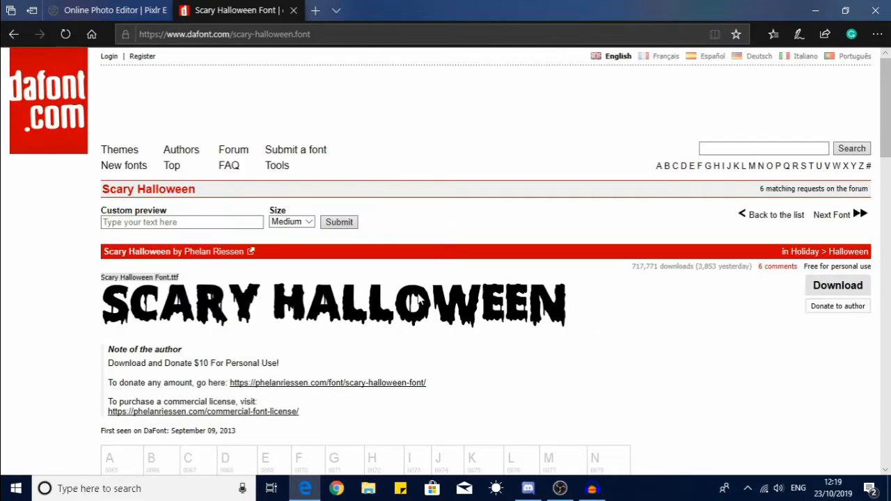
scroll(423, 299, down, 4)
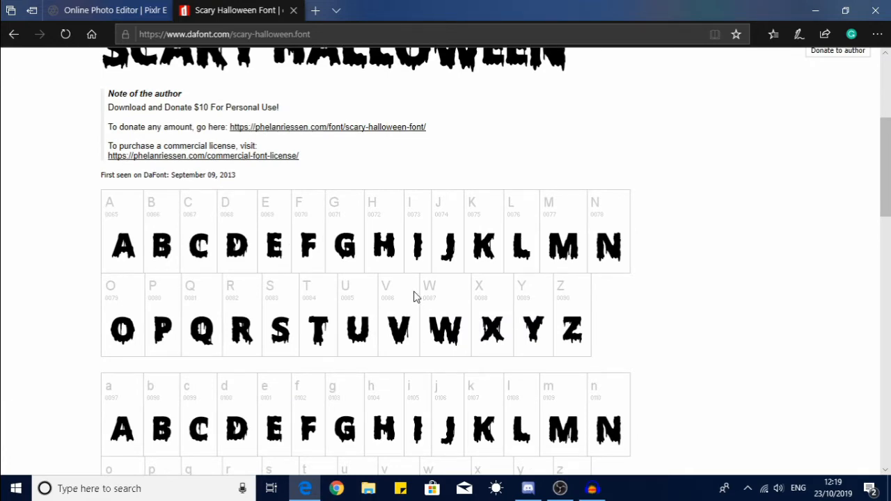
scroll(414, 297, down, 1)
scroll(413, 298, up, 4)
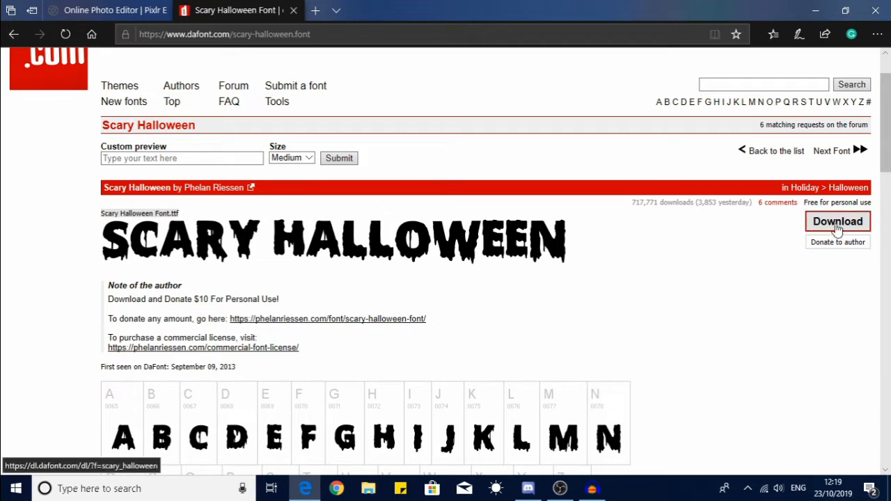
scroll(404, 294, down, 3)
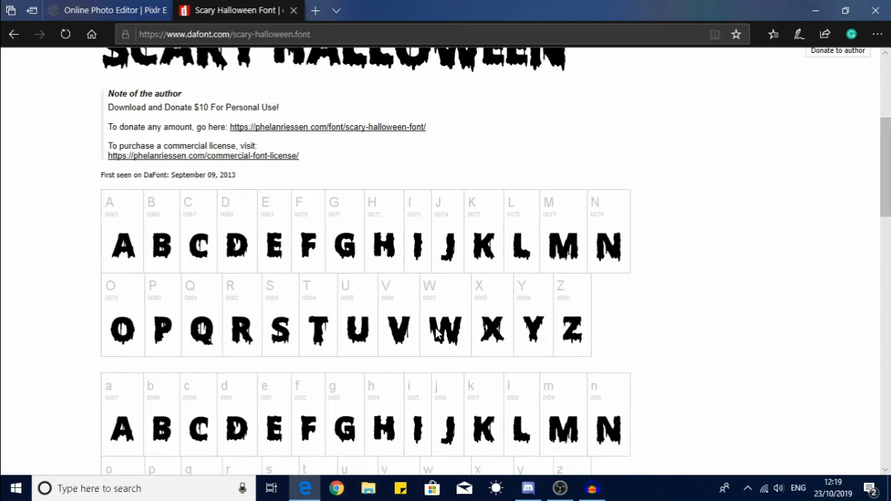
scroll(387, 346, up, 4)
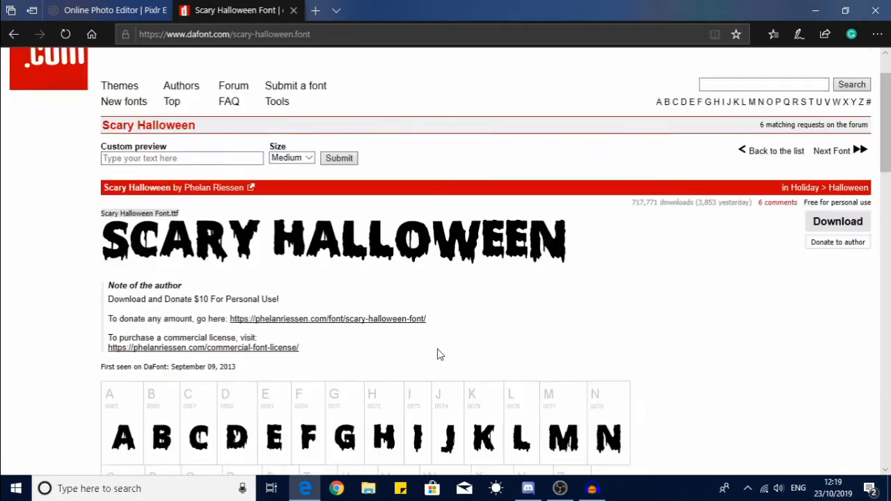
Download the Scary Halloween font and save scary_halloween.zip to the DATA (D:) drive
click(859, 286)
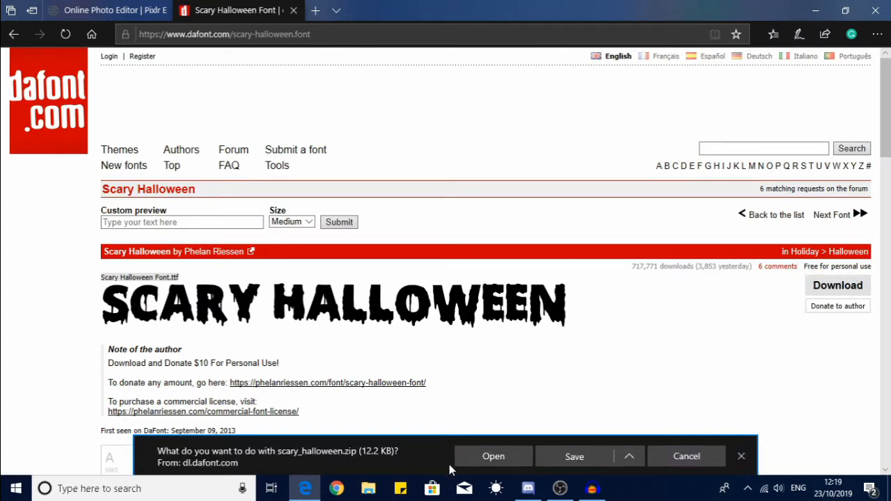
click(628, 459)
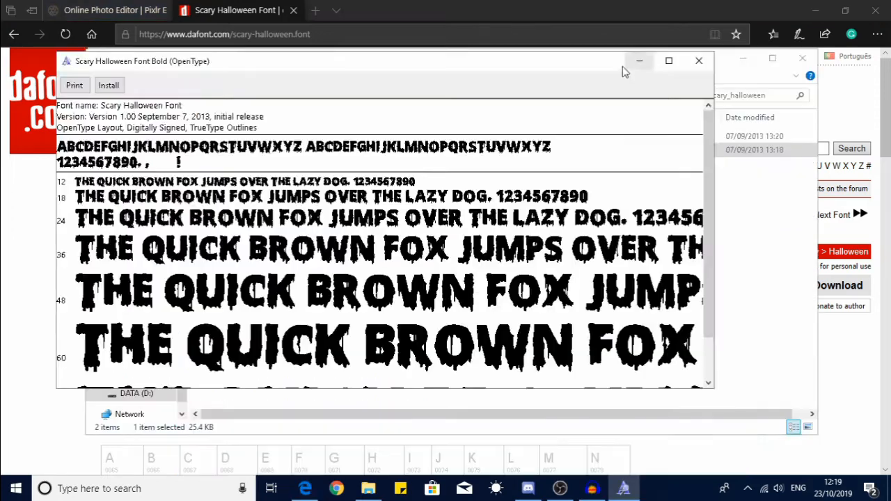
Try to reopen the Scary Halloween Font file from the scary_halloween archive
click(628, 64)
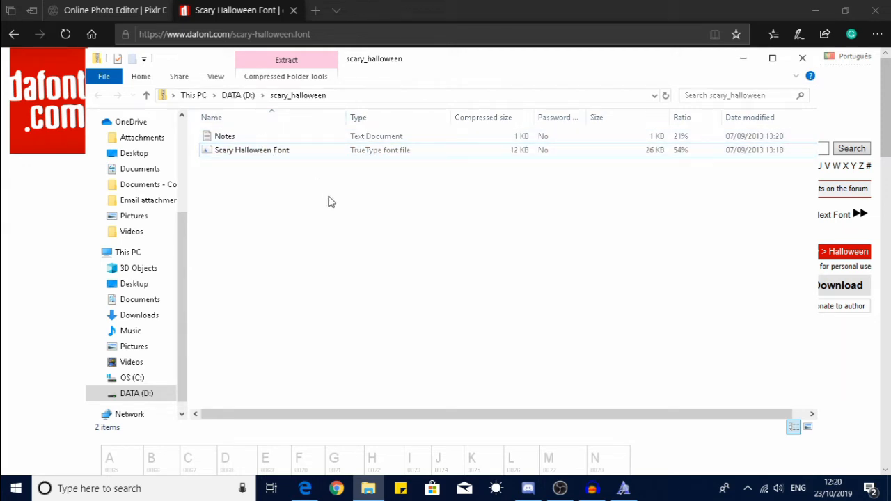
click(294, 153)
double_click(294, 154)
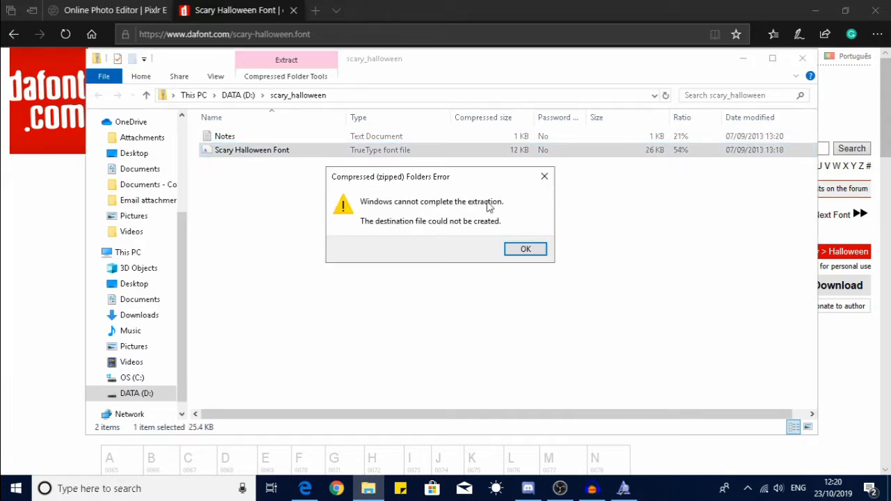
click(543, 175)
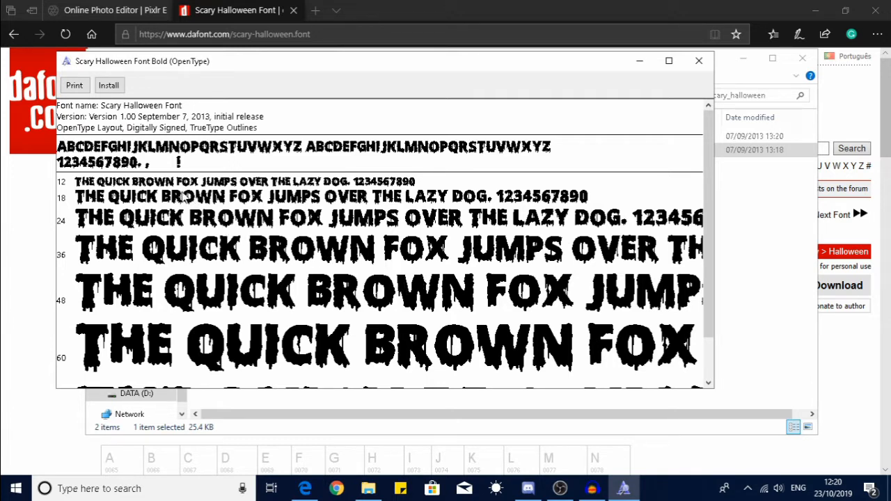
Install the Scary Halloween Font, and close the font preview and the archive folder window
click(116, 95)
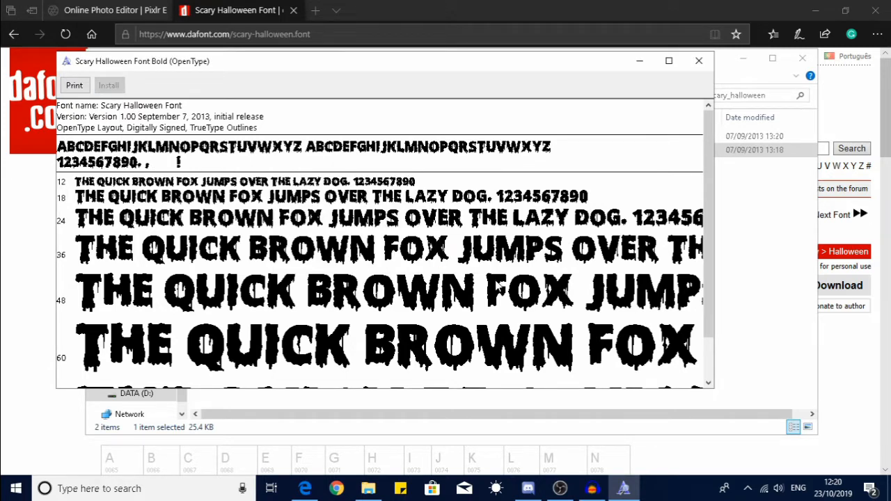
click(699, 62)
click(802, 58)
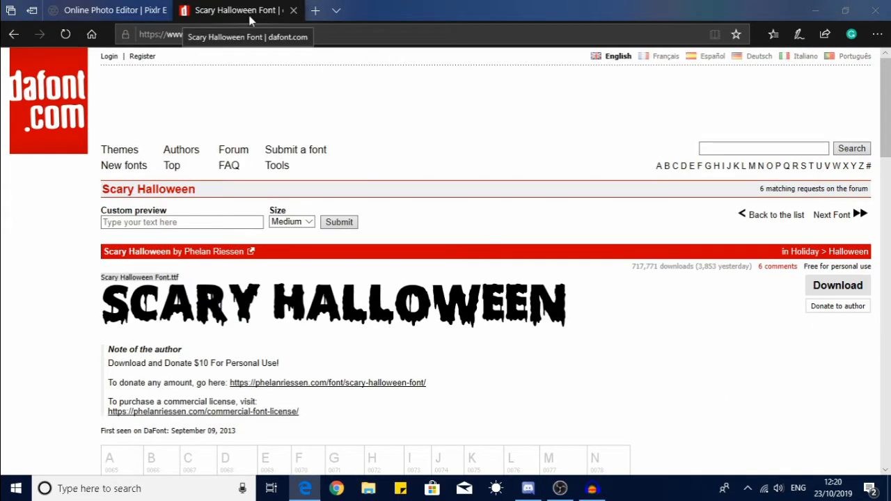
Switch to Pixlr Editor and add the text "Happy" in the upper-left area of the canvas with the Type tool
click(132, 7)
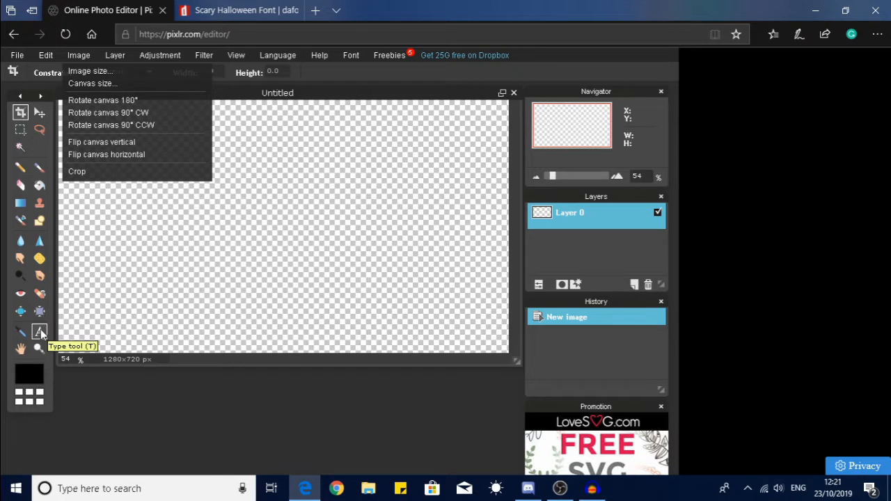
click(41, 335)
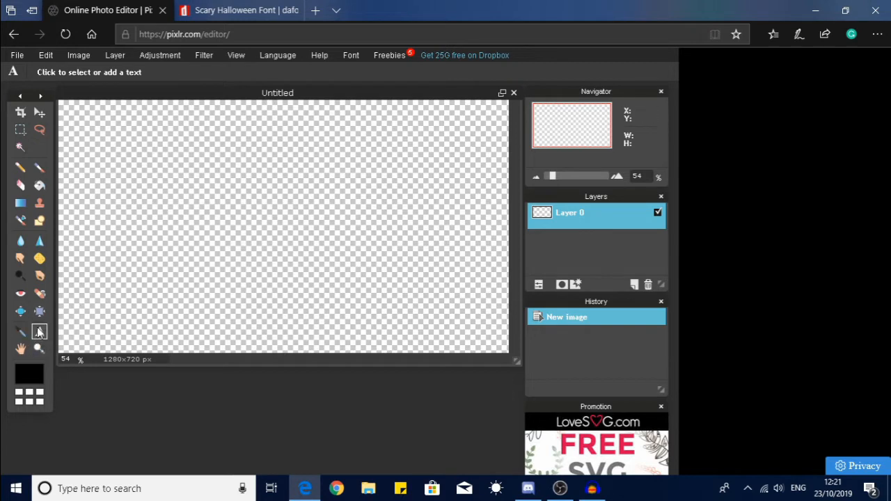
click(150, 162)
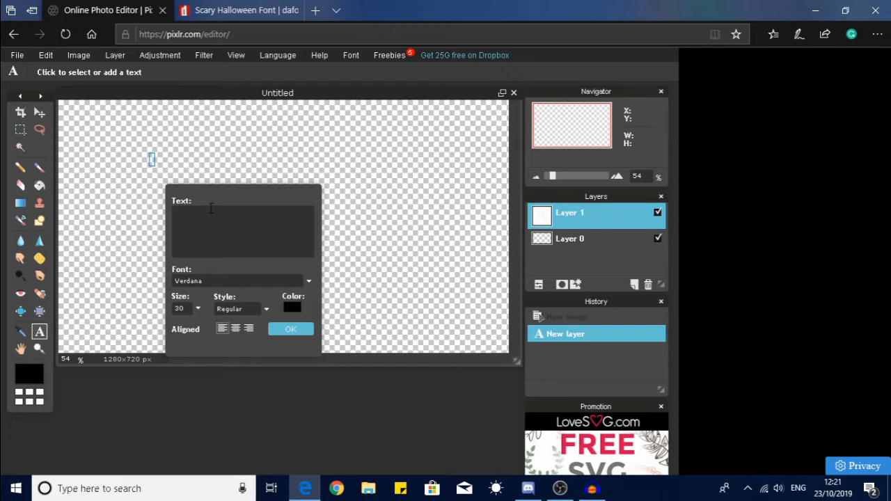
text(Happy)
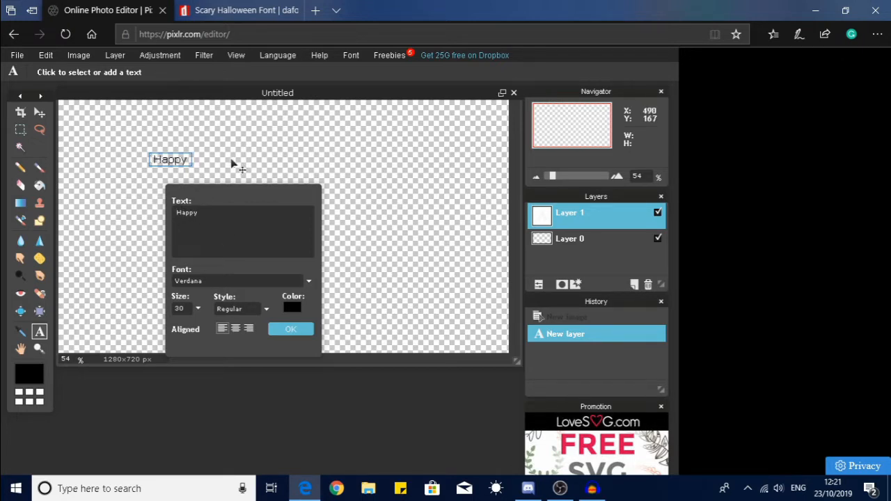
Set the colour of the "Happy" text to white (ffffff)
click(291, 308)
mouse_move(279, 222)
mouse_down()
mouse_move(259, 192)
mouse_move(255, 126)
mouse_up()
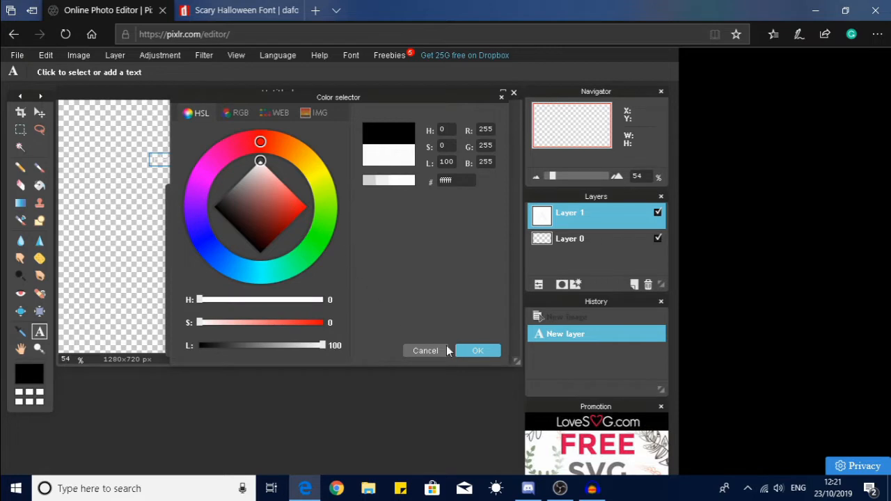
click(478, 351)
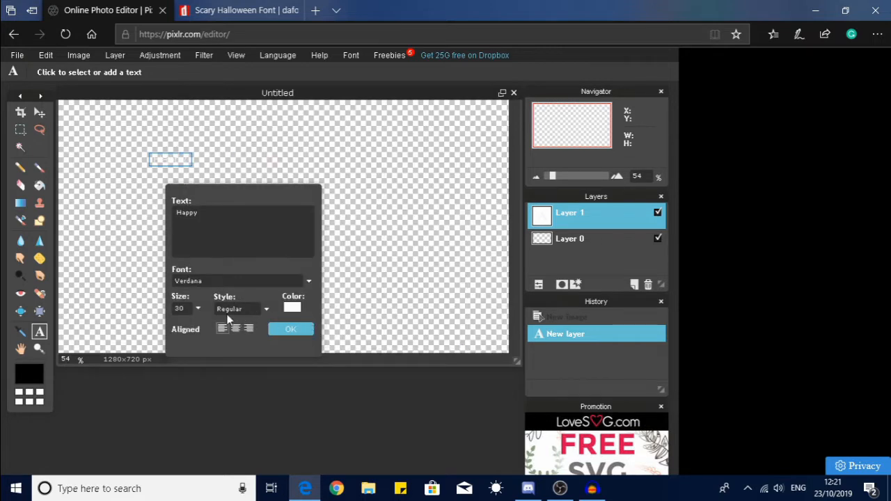
Change the "Happy" text's font to Scary Halloween Font, checking the font's name on DaFont, and apply the text
click(206, 282)
scroll(216, 314, down, 5)
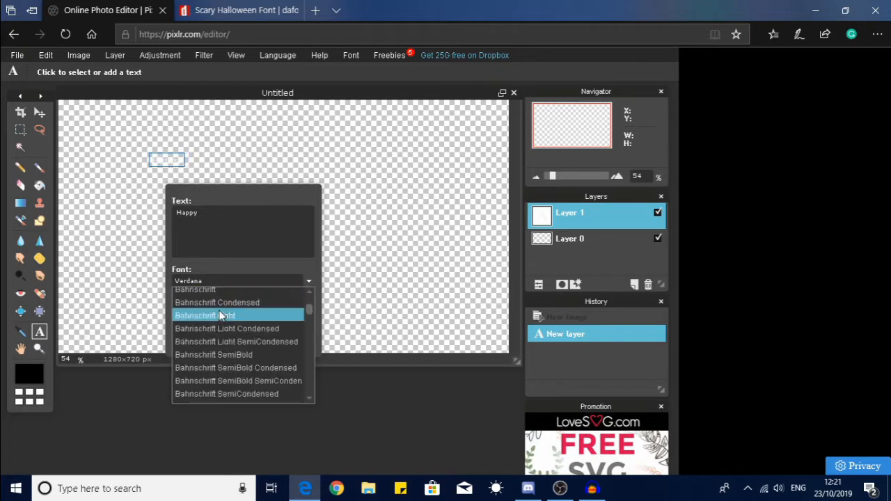
click(216, 16)
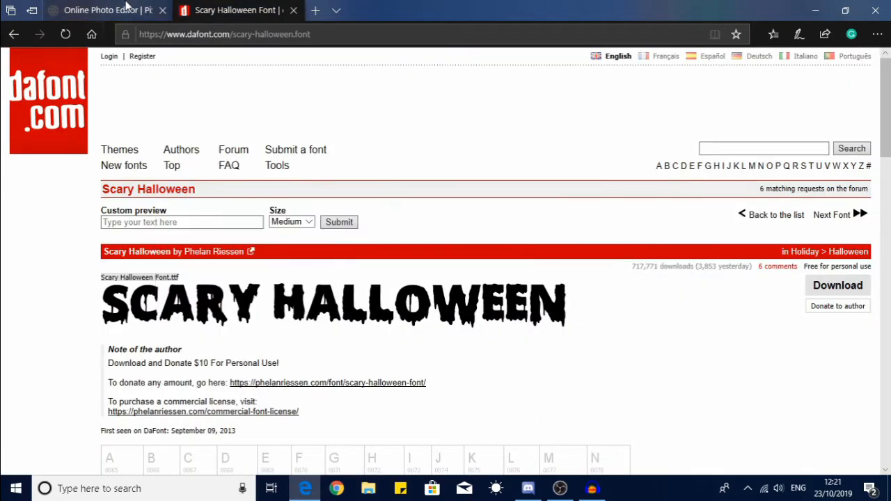
click(129, 10)
scroll(225, 338, down, 5)
scroll(225, 337, down, 7)
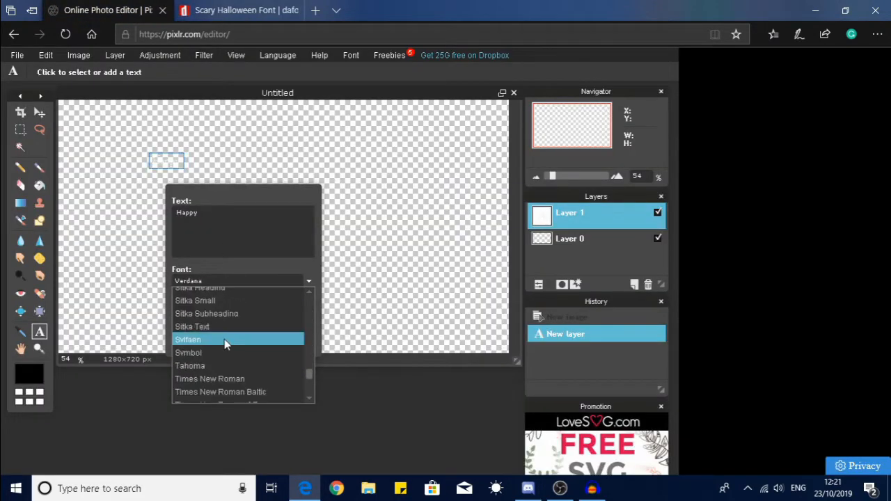
scroll(224, 343, up, 2)
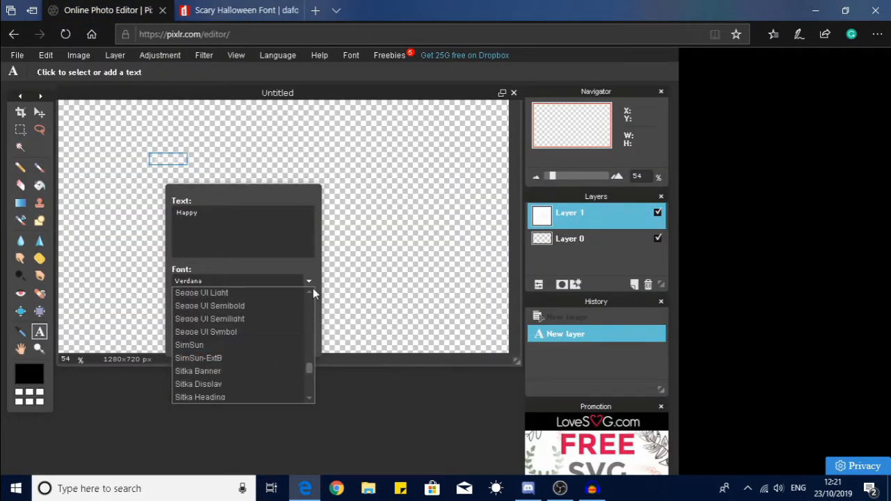
scroll(308, 296, up, 3)
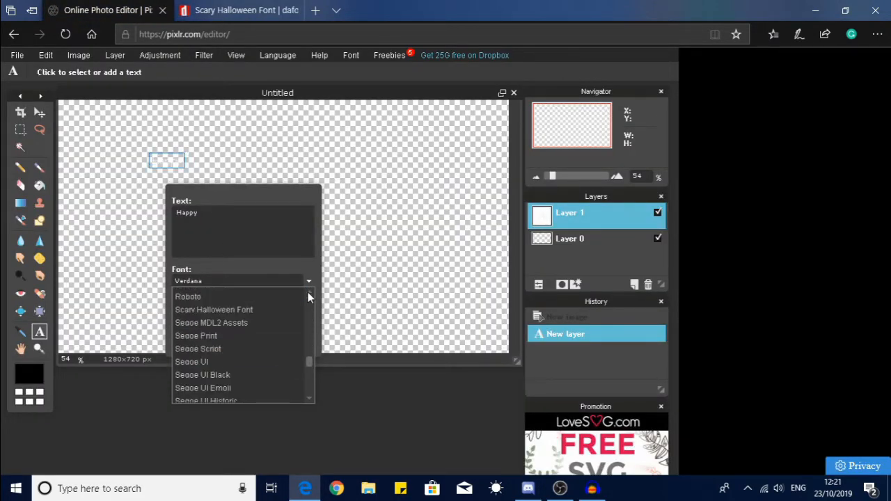
click(243, 310)
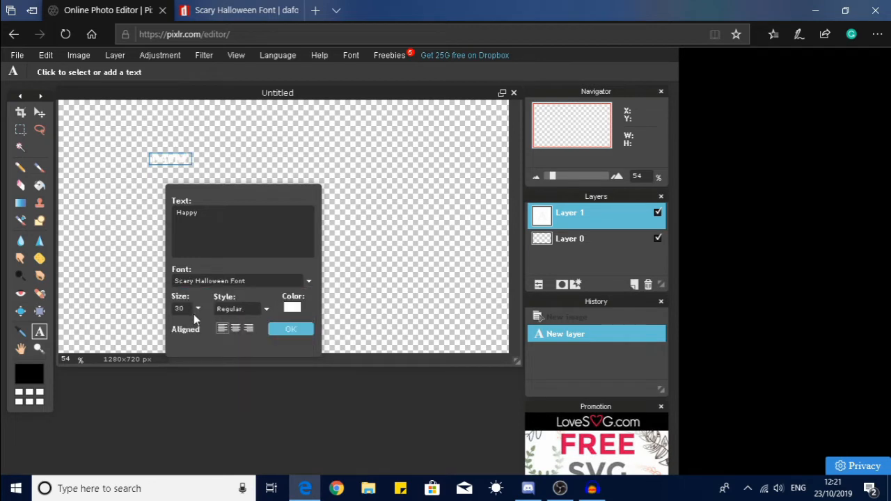
click(289, 330)
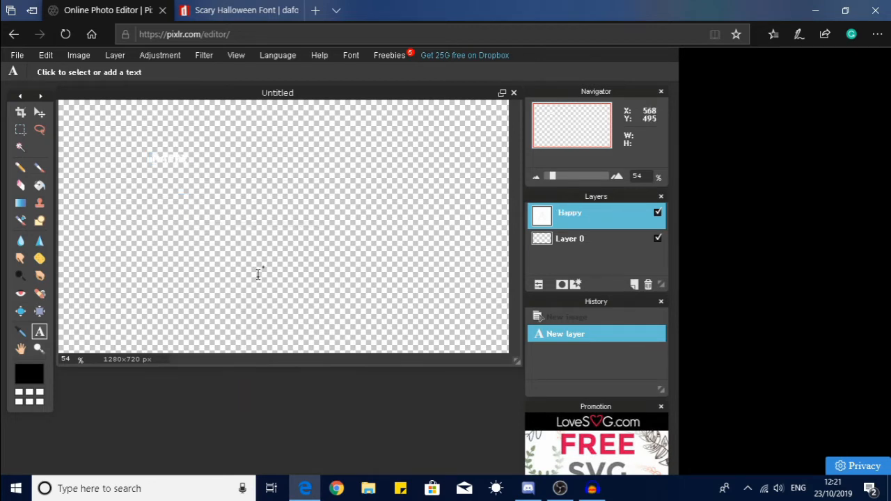
Add the text "Halloween" in white (ffffff), placed below the word "Happy" and aligned with its left edge
click(220, 217)
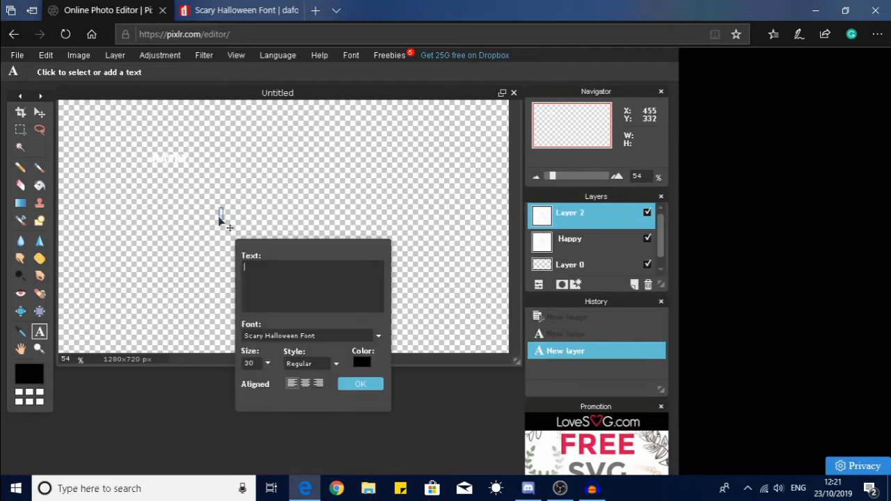
text(Halloween)
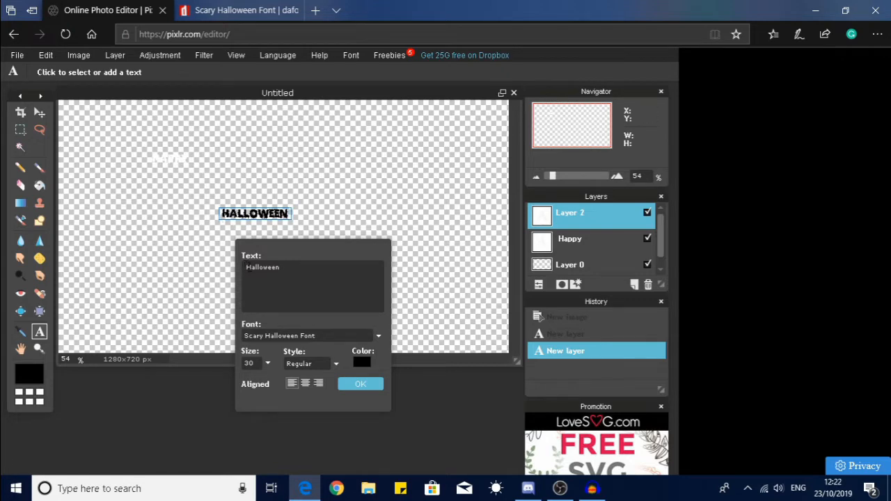
click(362, 362)
click(260, 161)
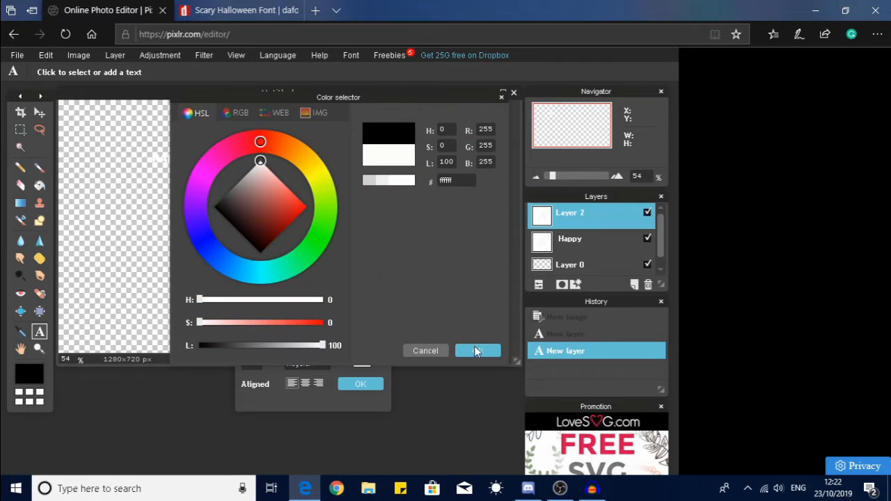
mouse_move(265, 180)
mouse_down()
mouse_move(254, 201)
mouse_move(261, 159)
mouse_up()
click(476, 351)
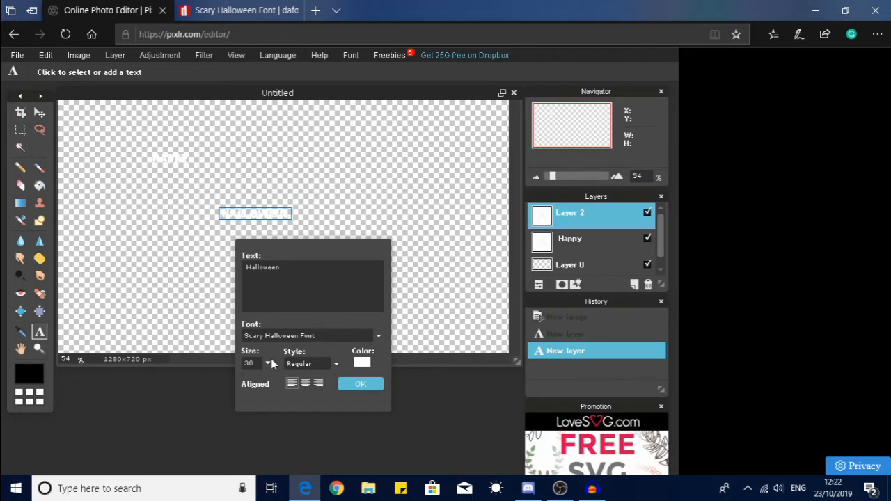
drag(254, 214, 186, 208)
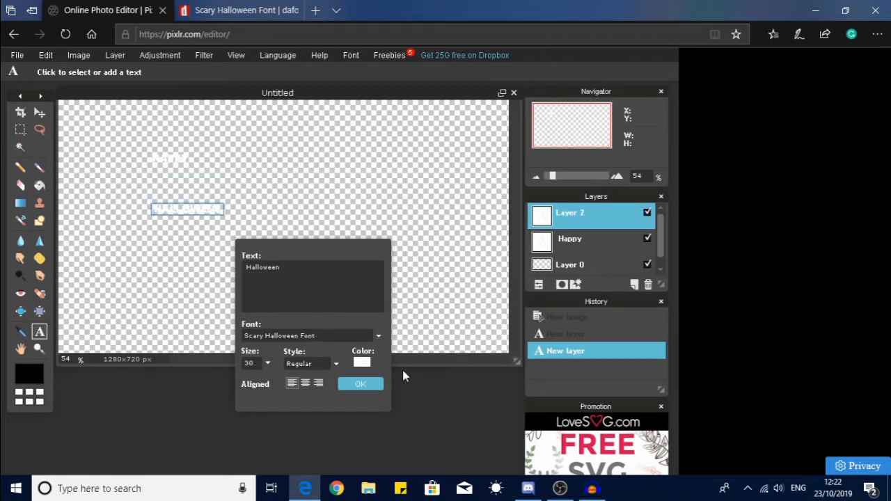
click(360, 385)
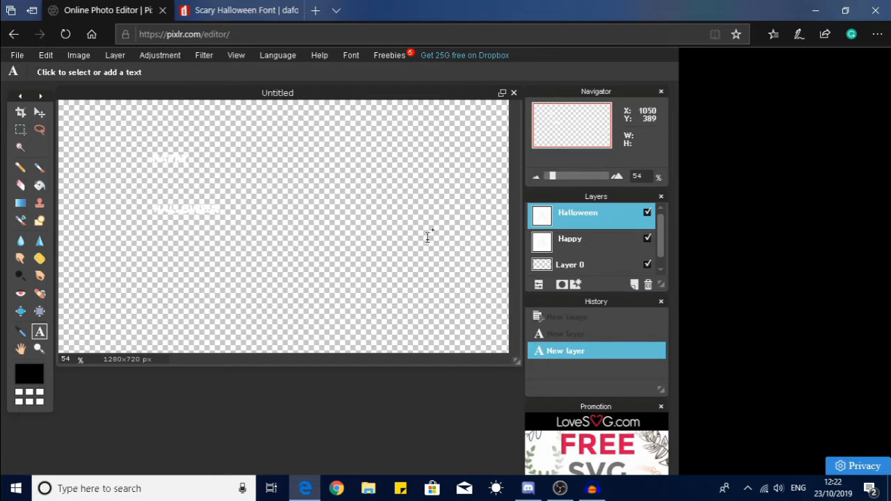
Search the web in a new browser tab for "orange and black grunge background" images
click(314, 10)
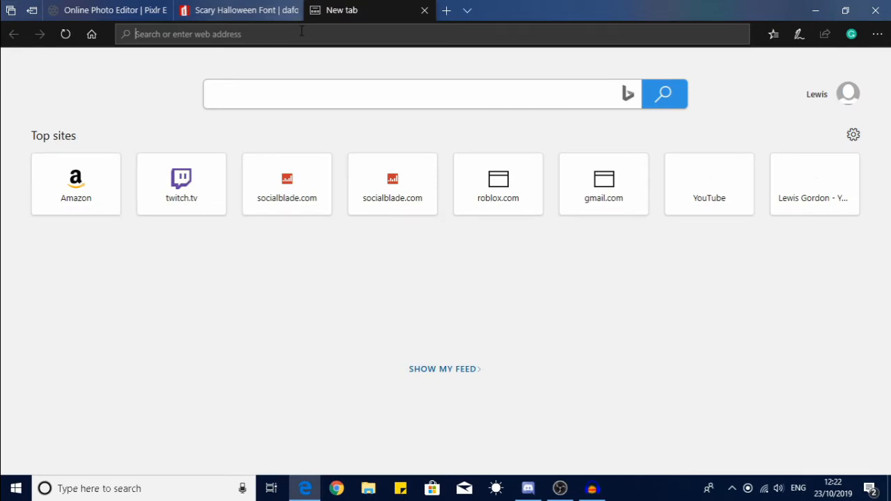
text(orang)
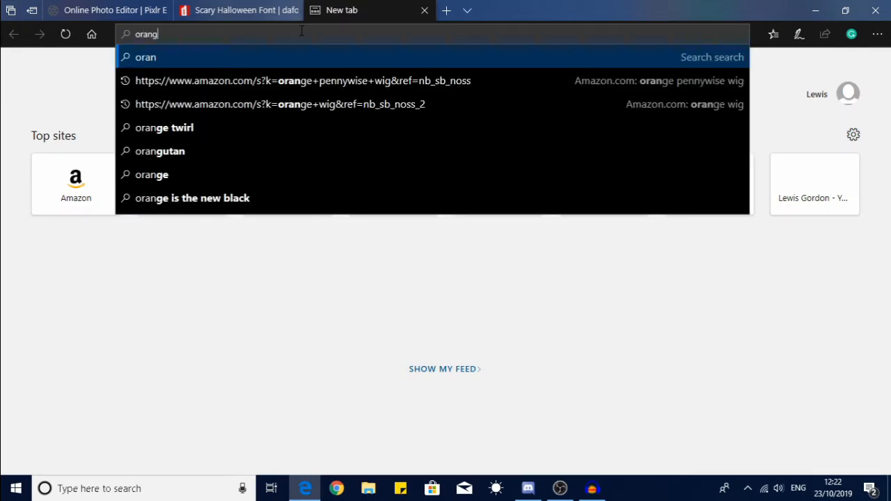
text(e and black )
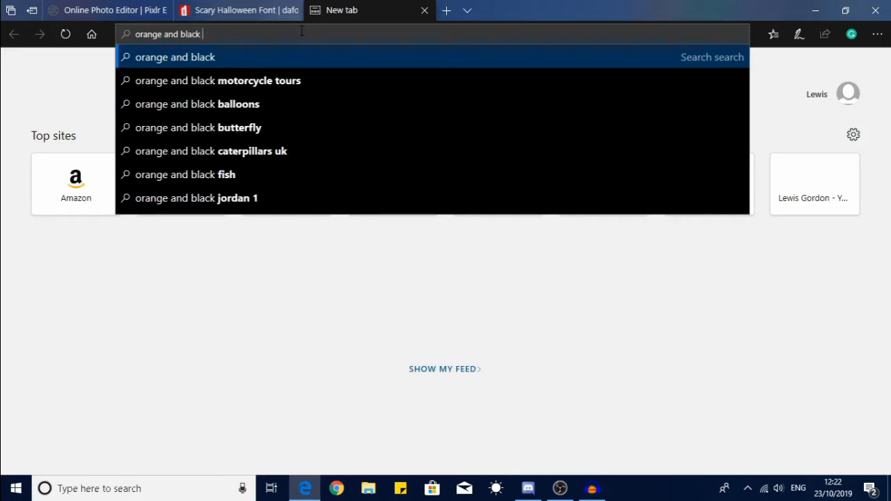
text(grunge ba)
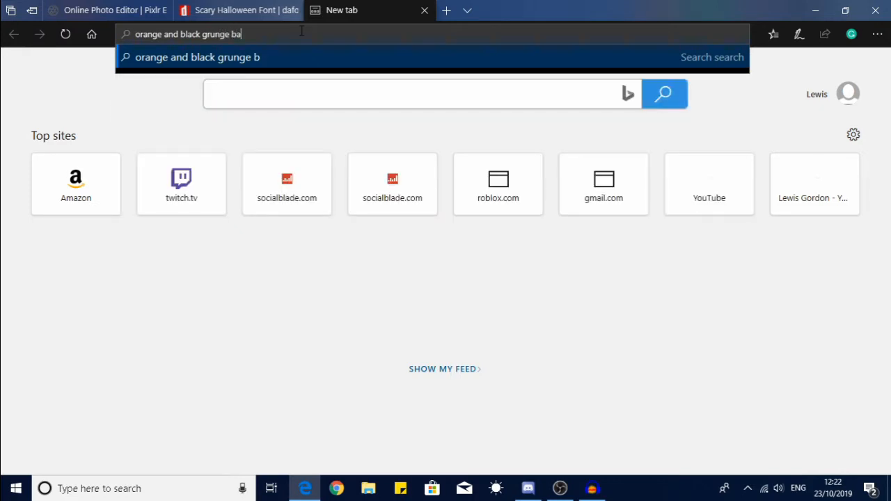
text(ckground)
key(Return)
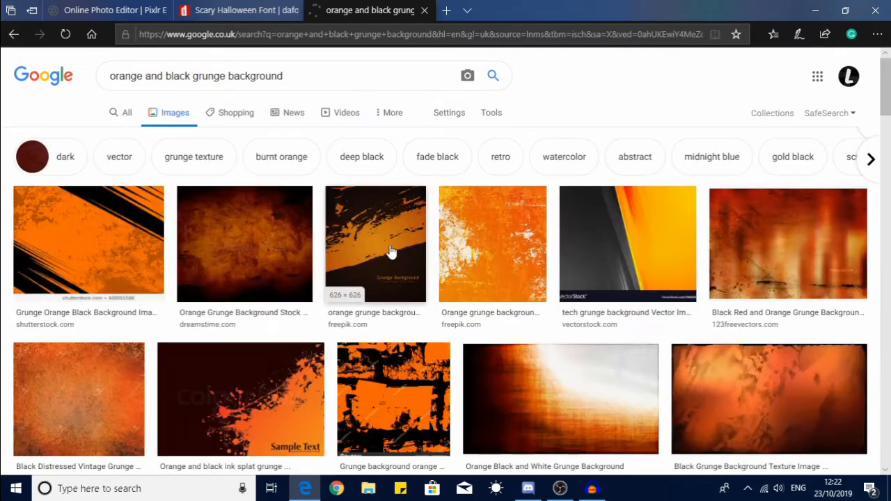
Examine the grunge background image results, previewing the Dreamstime orange grunge and the 123FreeVectors orange, black and white backgrounds
scroll(371, 249, down, 2)
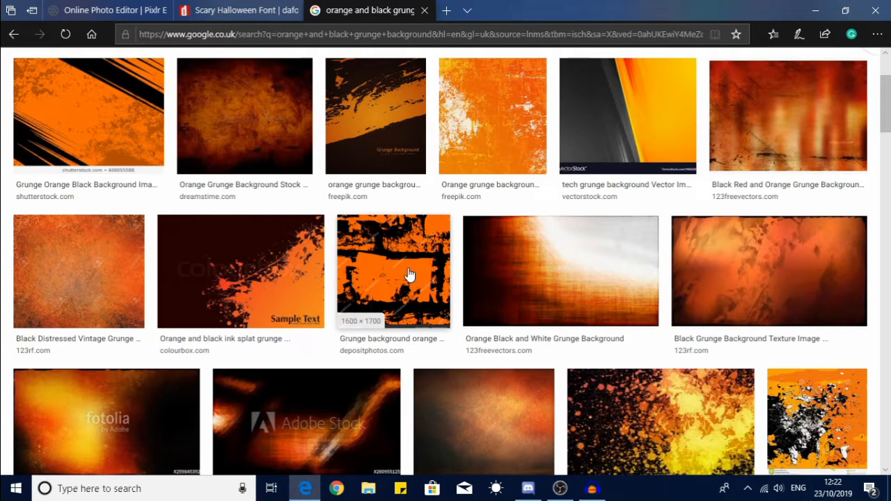
scroll(407, 272, up, 2)
scroll(406, 264, down, 4)
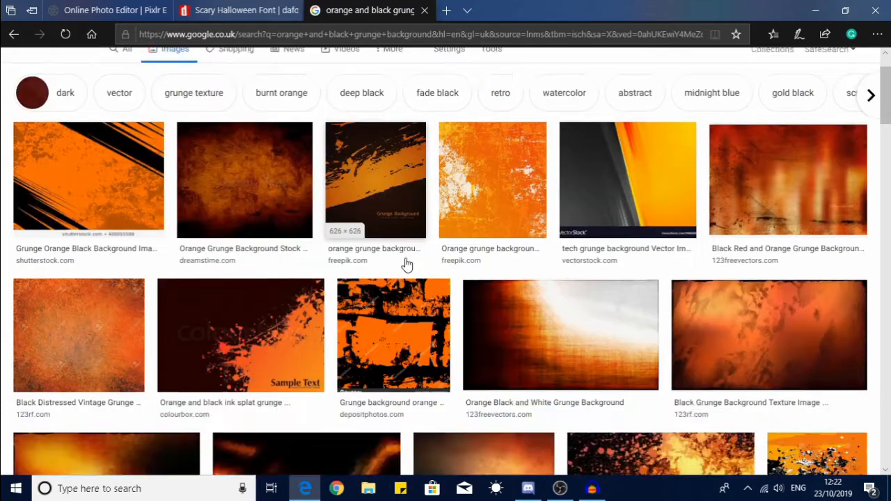
scroll(406, 261, down, 5)
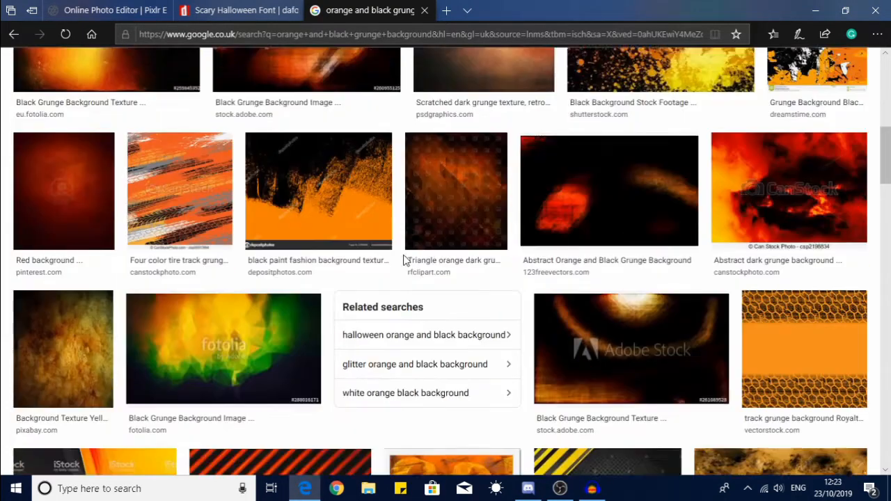
scroll(404, 259, up, 5)
scroll(404, 260, up, 4)
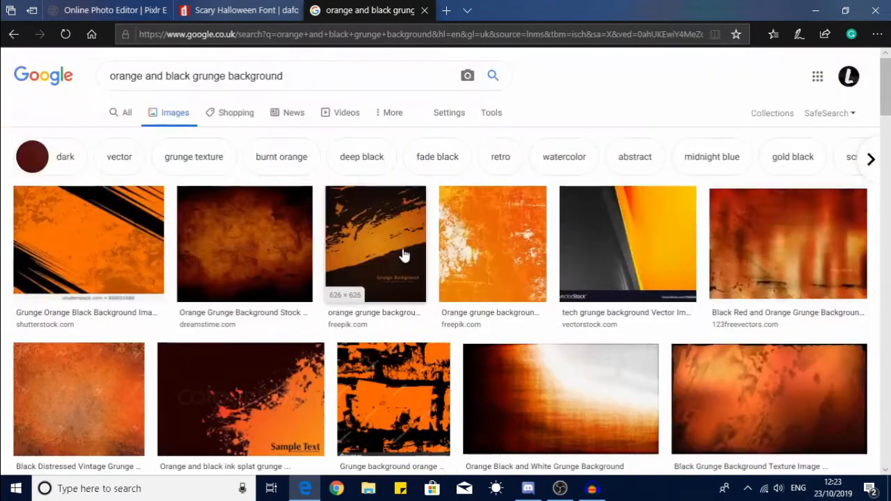
click(245, 247)
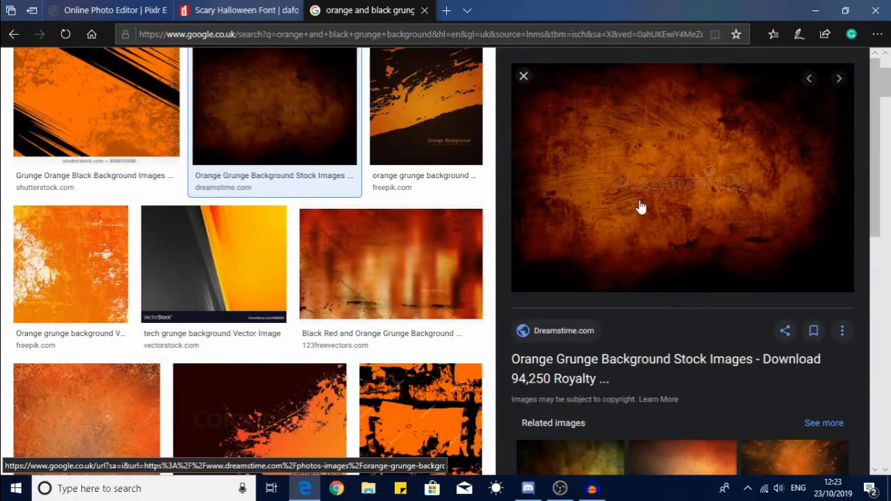
click(524, 77)
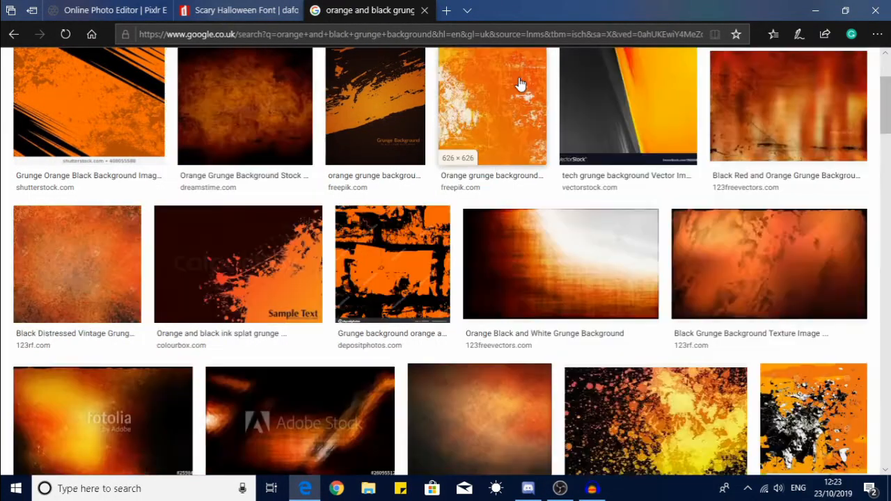
click(550, 306)
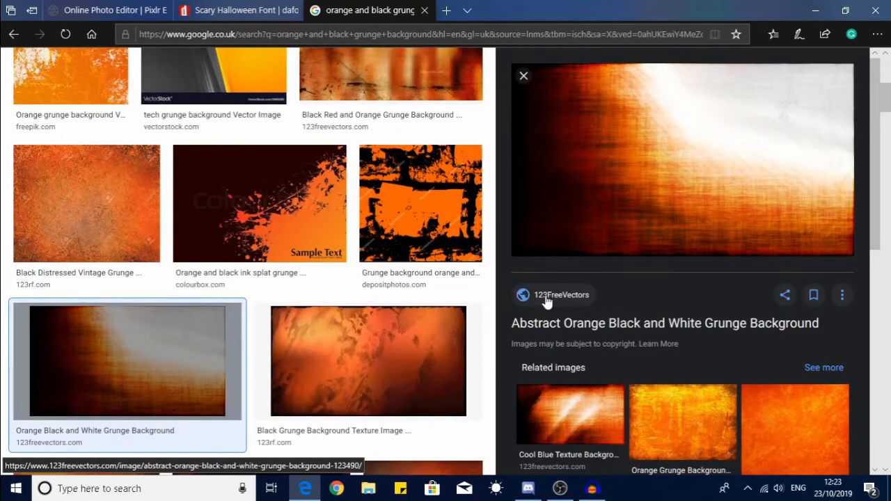
click(524, 76)
scroll(668, 202, up, 2)
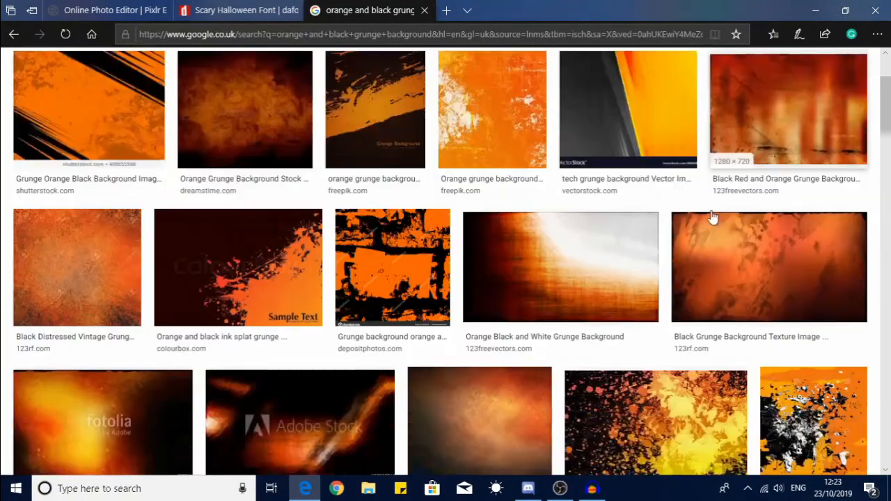
Save the Freepik orange grunge background picture as a JPEG in the Youtube > Videos > Thumbnails > unedited folder on DATA (D:)
click(492, 174)
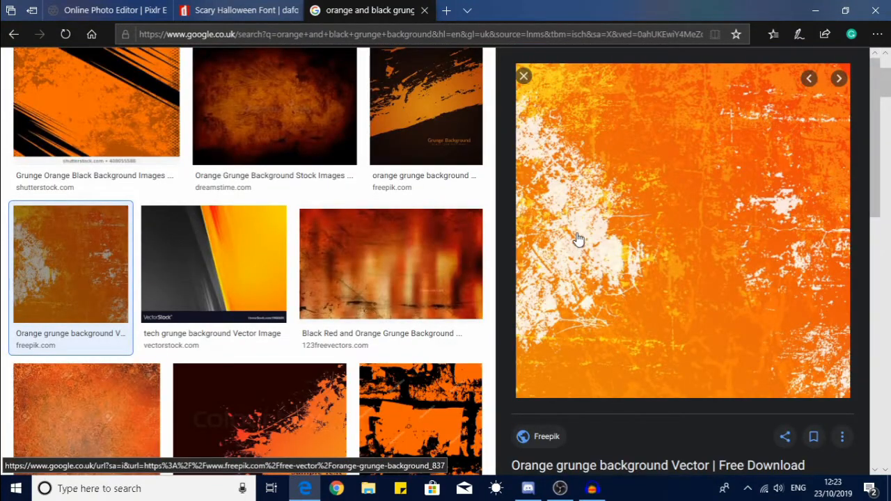
right_click(537, 136)
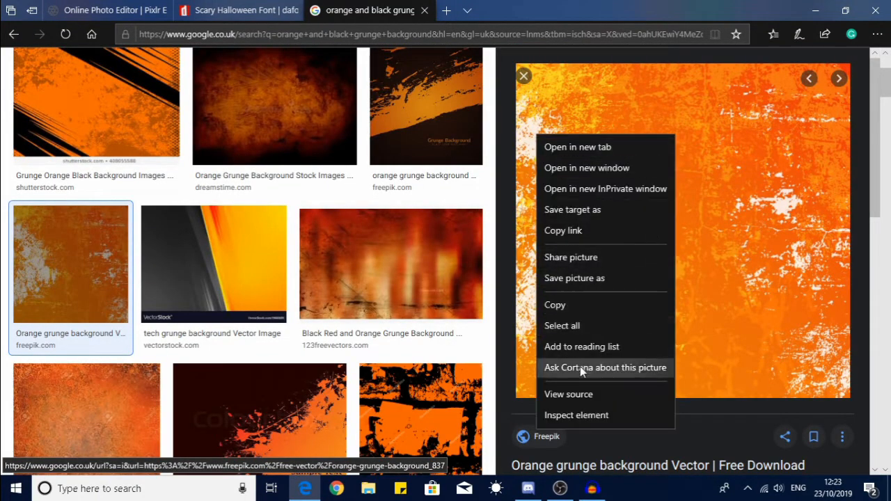
click(599, 279)
scroll(188, 197, down, 1)
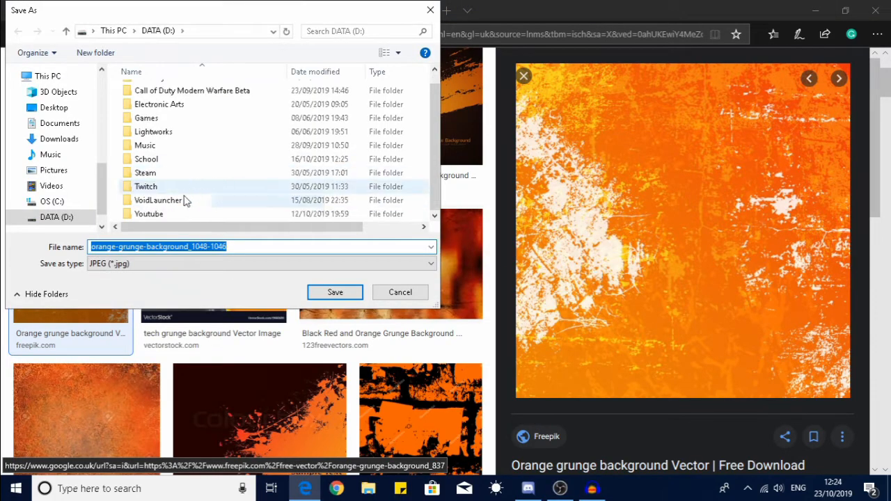
double_click(174, 214)
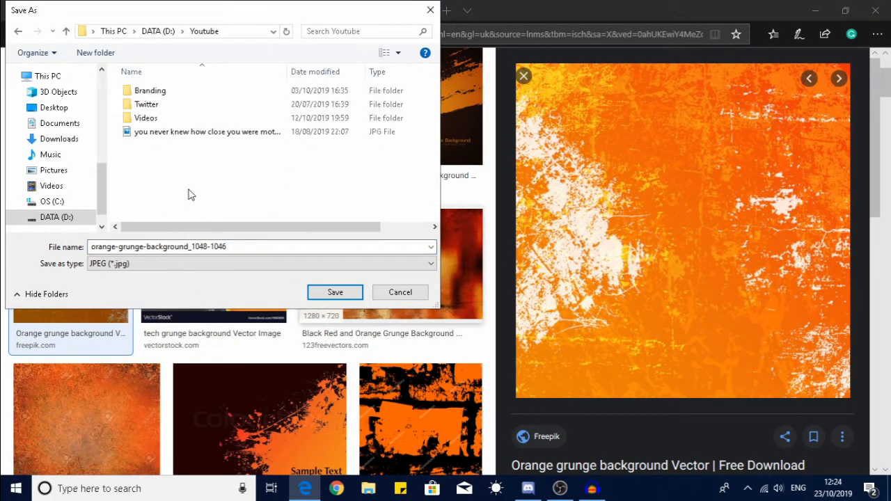
double_click(149, 118)
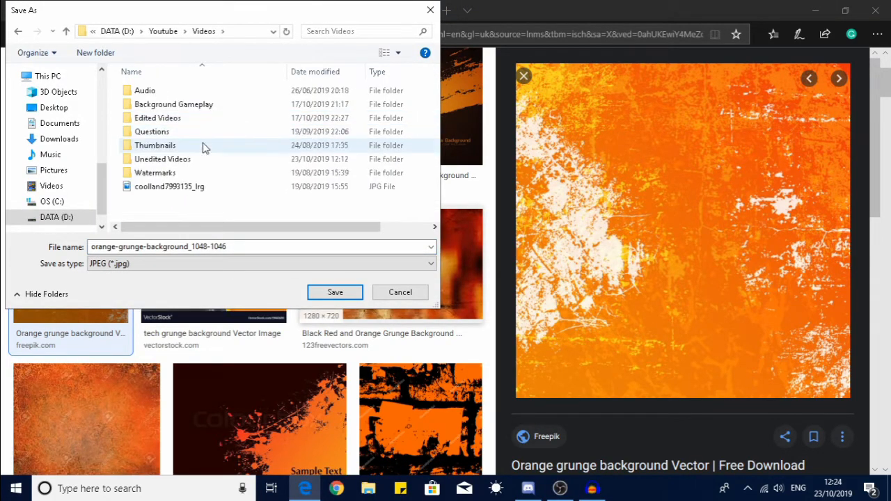
double_click(147, 147)
double_click(161, 106)
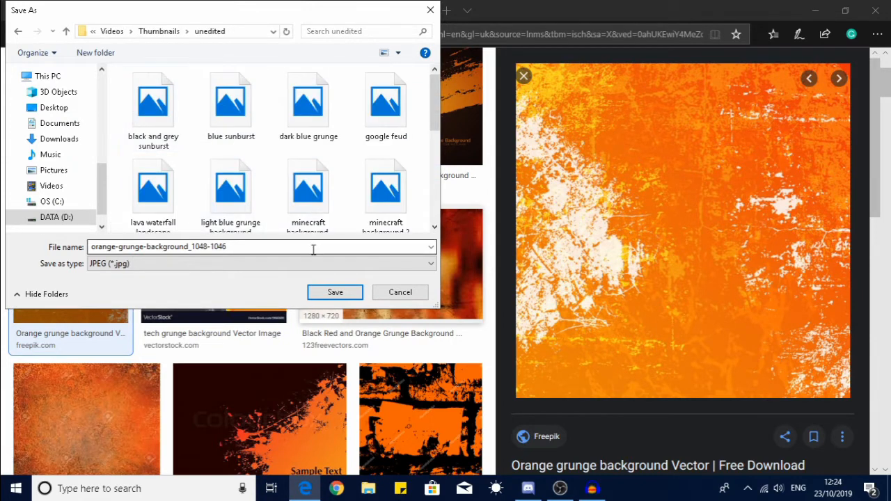
click(335, 292)
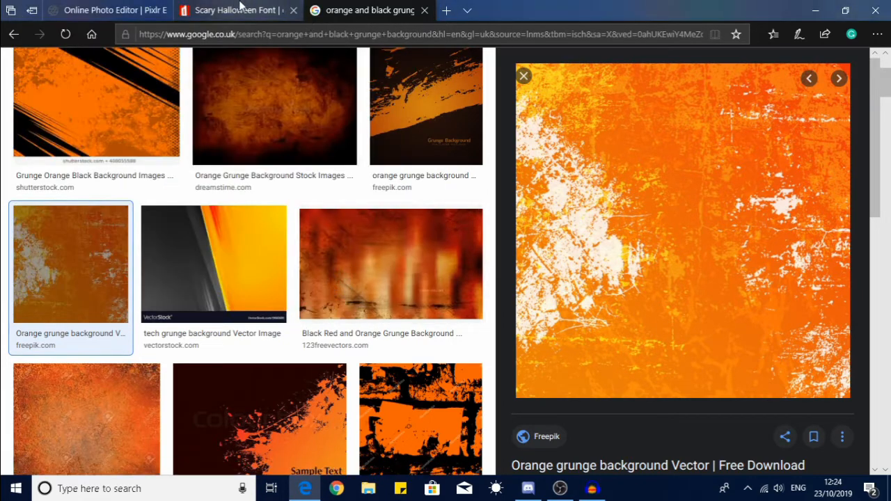
Switch to Pixlr Editor and open orange-grunge-background_1048-1046 from the Thumbnails > unedited folder
click(148, 8)
click(13, 60)
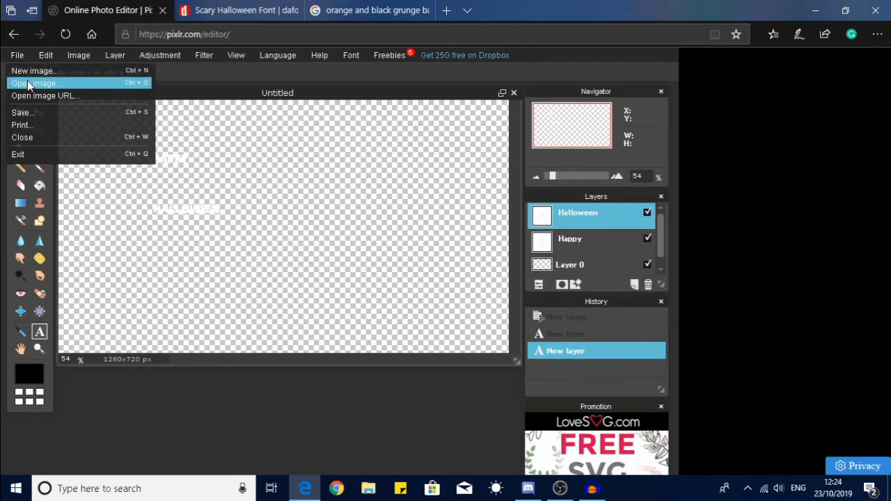
click(27, 82)
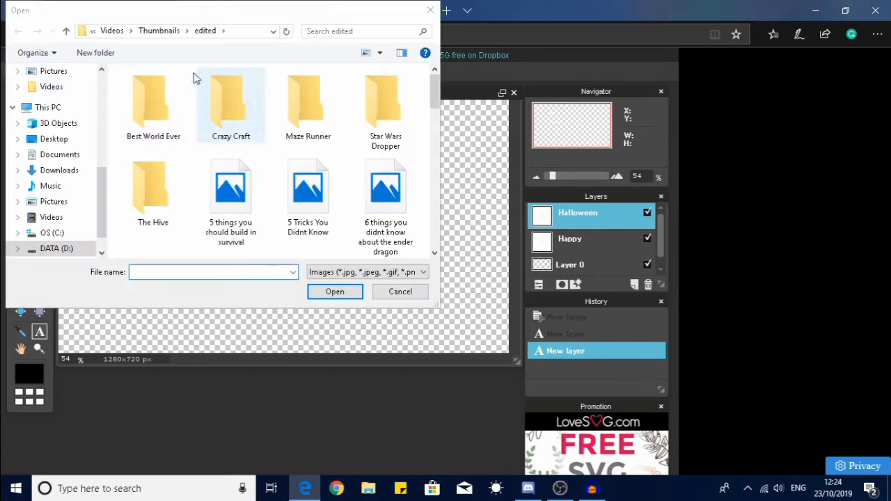
click(165, 32)
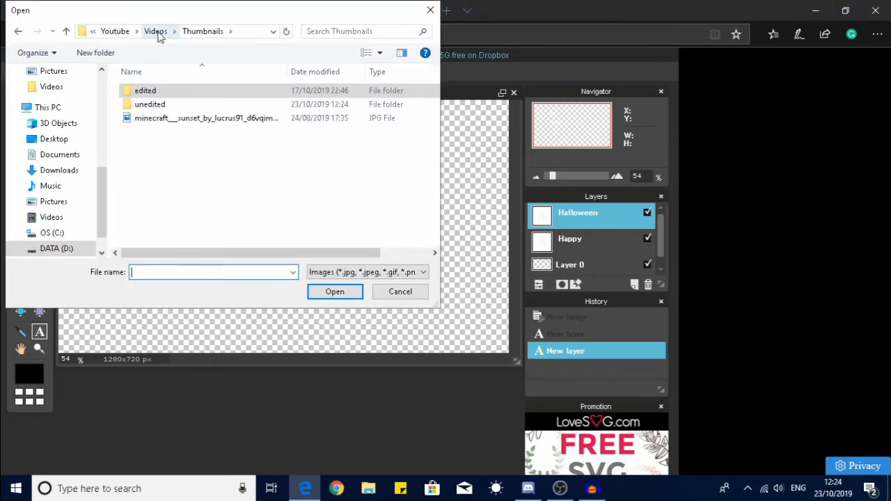
double_click(152, 104)
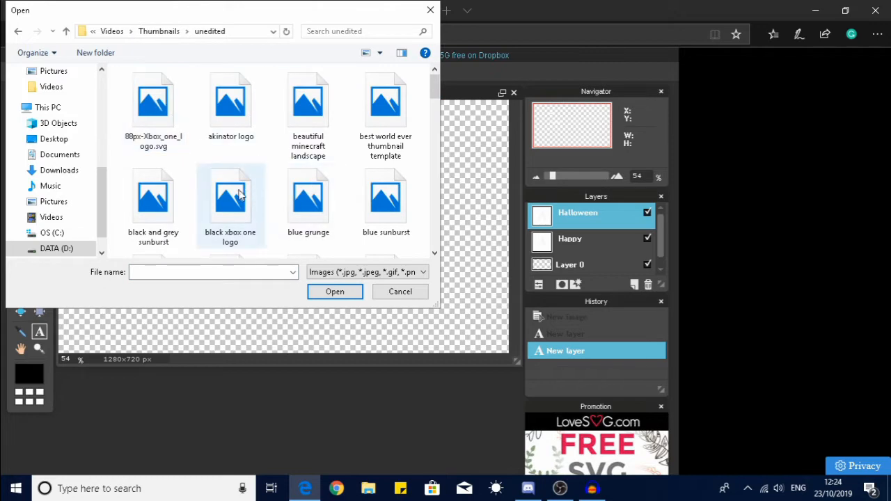
scroll(229, 199, down, 2)
scroll(197, 185, down, 6)
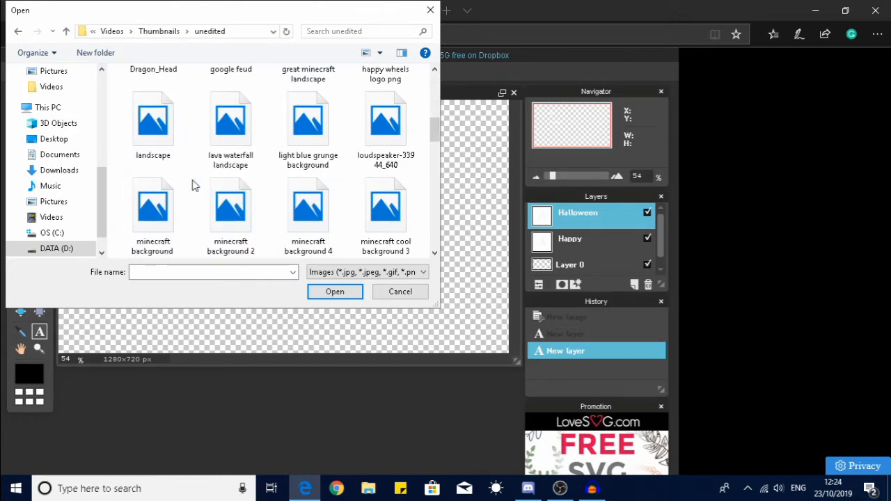
scroll(208, 181, up, 2)
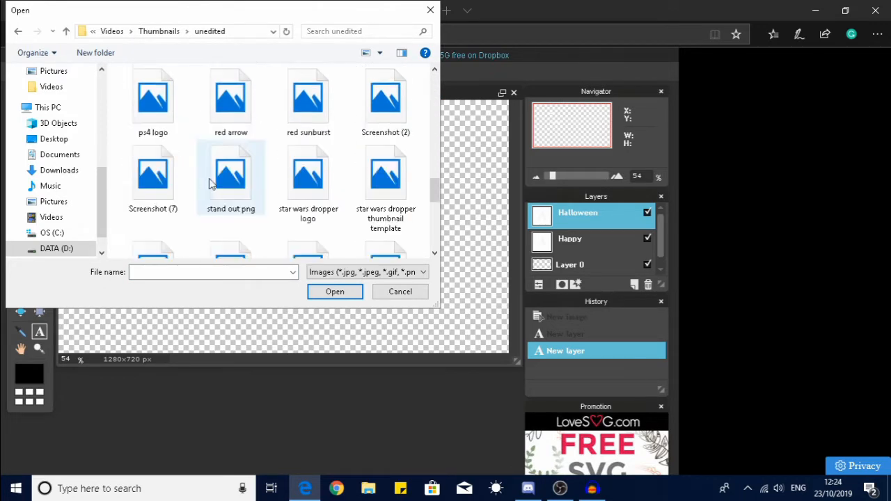
scroll(358, 192, down, 1)
scroll(392, 131, up, 1)
double_click(392, 126)
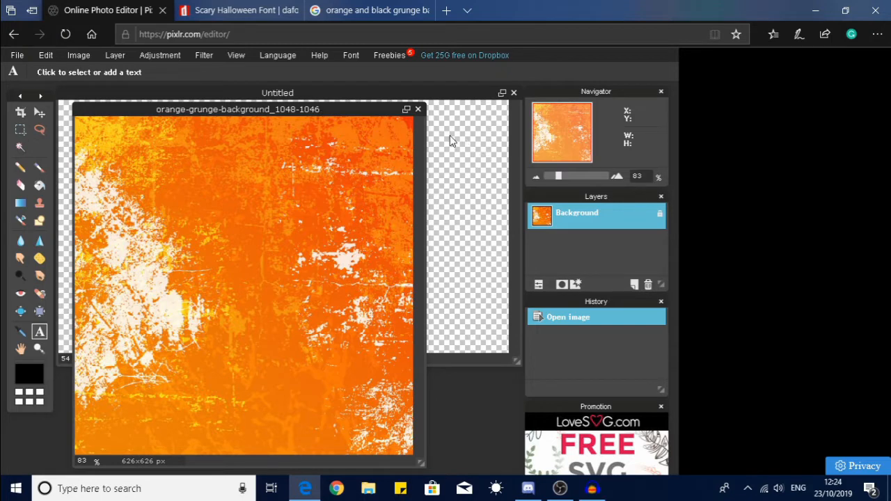
Copy the entire orange grunge image and close it without saving
click(43, 56)
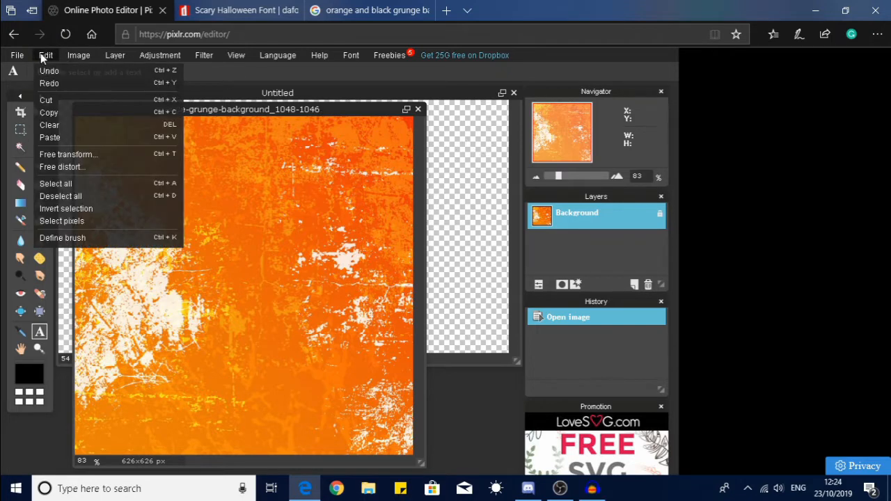
click(77, 186)
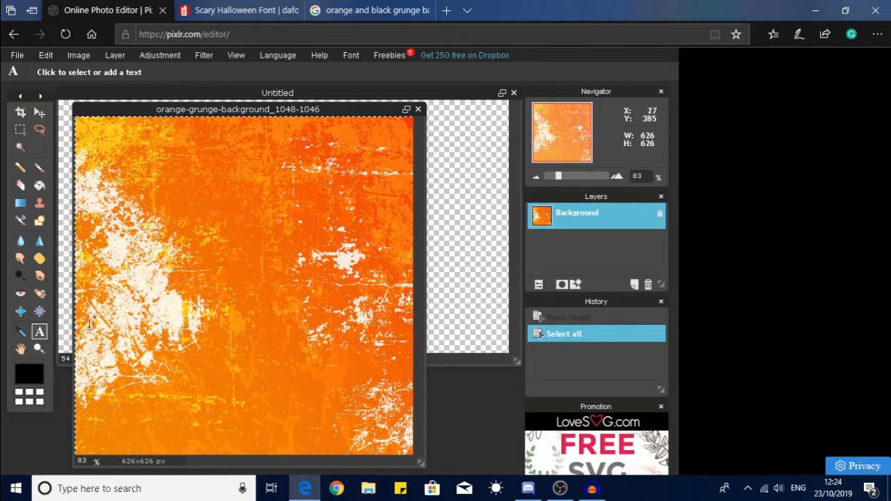
click(45, 56)
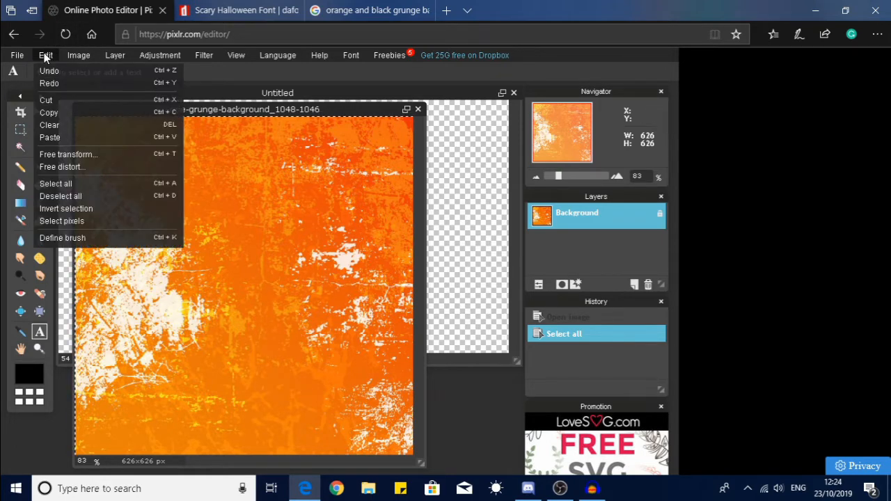
click(63, 112)
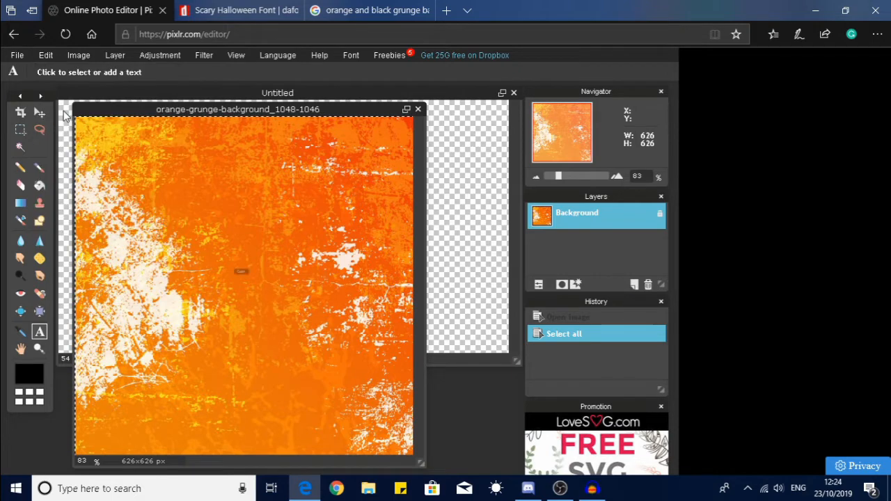
click(418, 109)
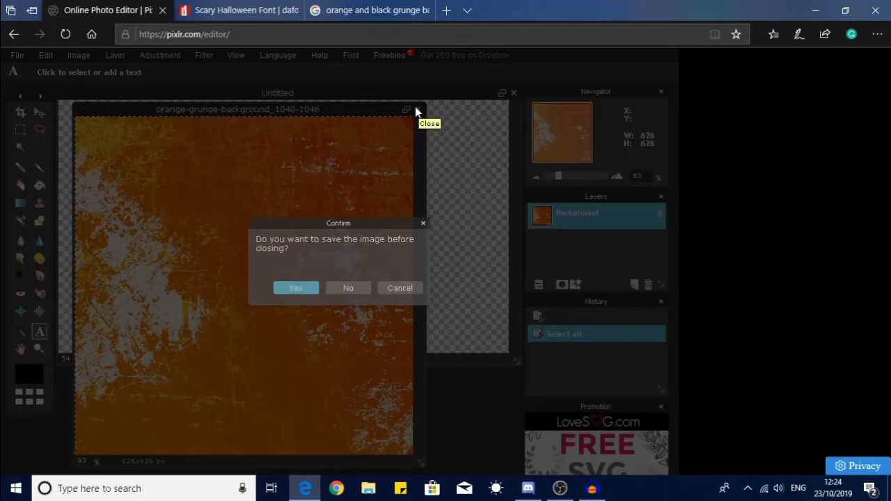
click(351, 288)
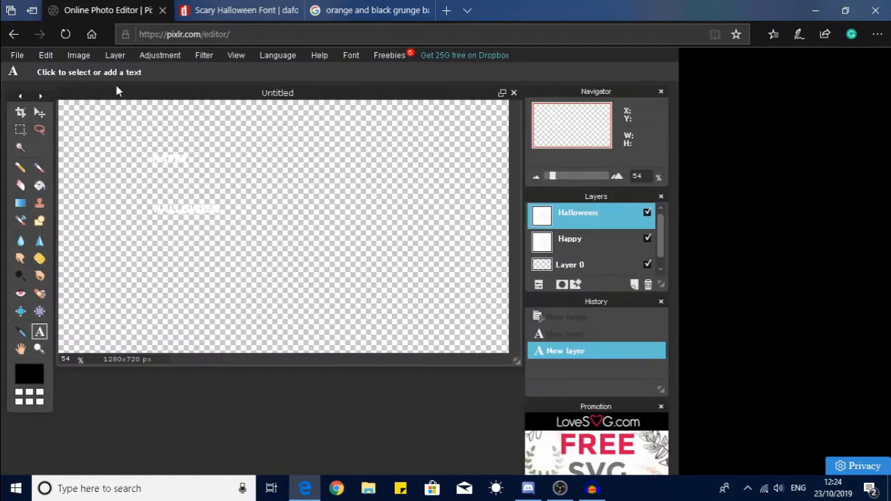
Paste the grunge image into the Untitled document and enlarge it with Free transform to cover the whole canvas, applying the changes
click(44, 55)
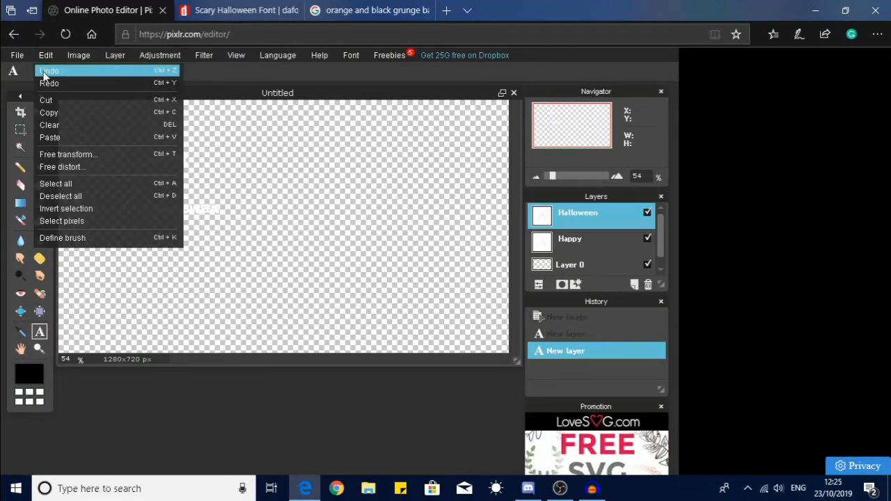
click(49, 137)
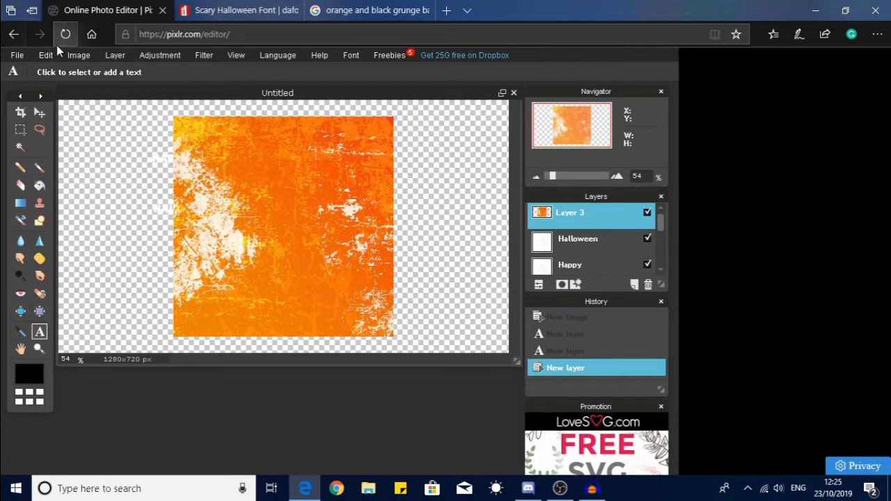
click(38, 55)
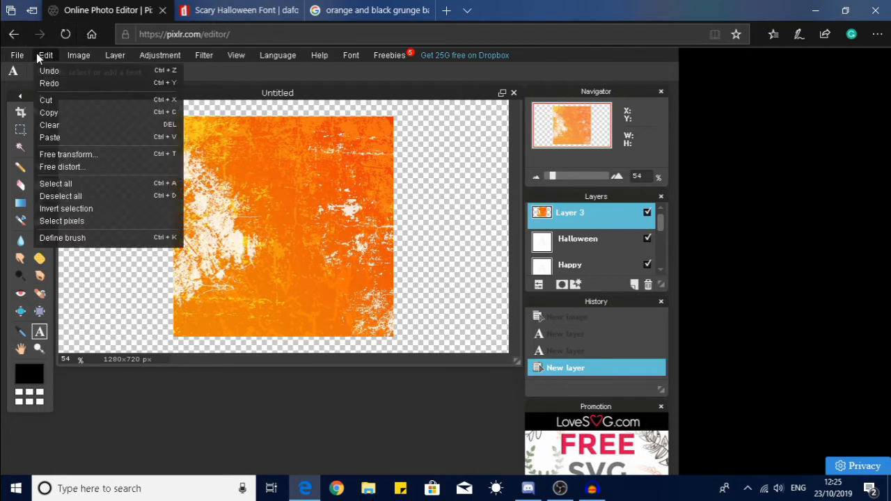
click(76, 156)
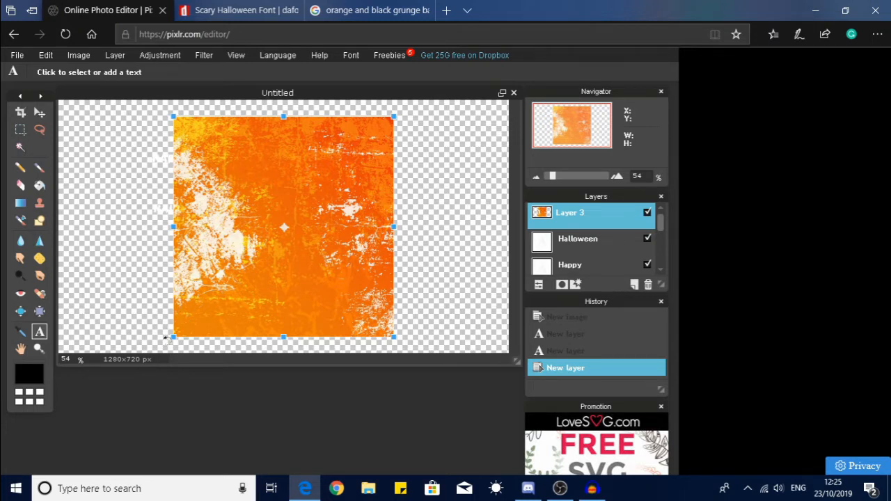
drag(174, 337, 2, 461)
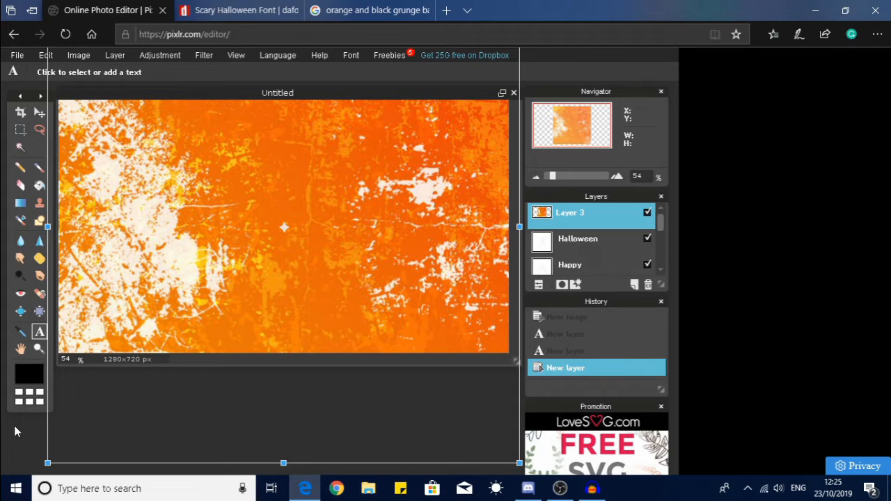
click(640, 68)
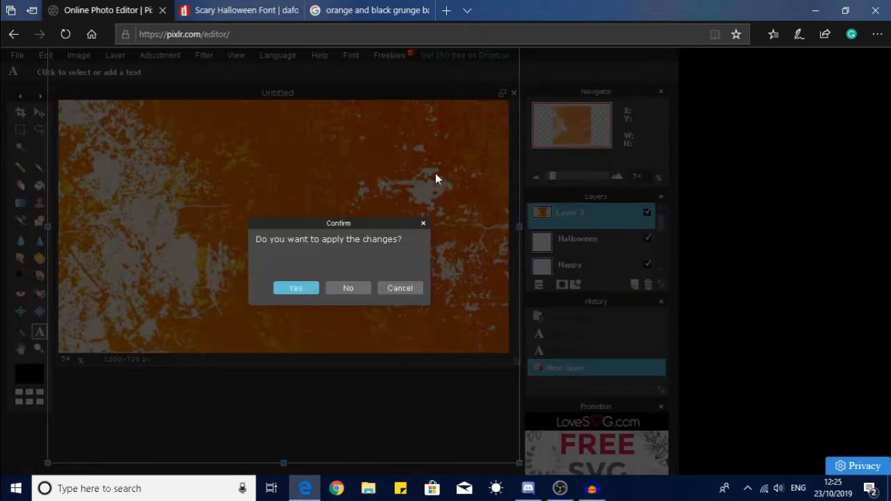
click(294, 288)
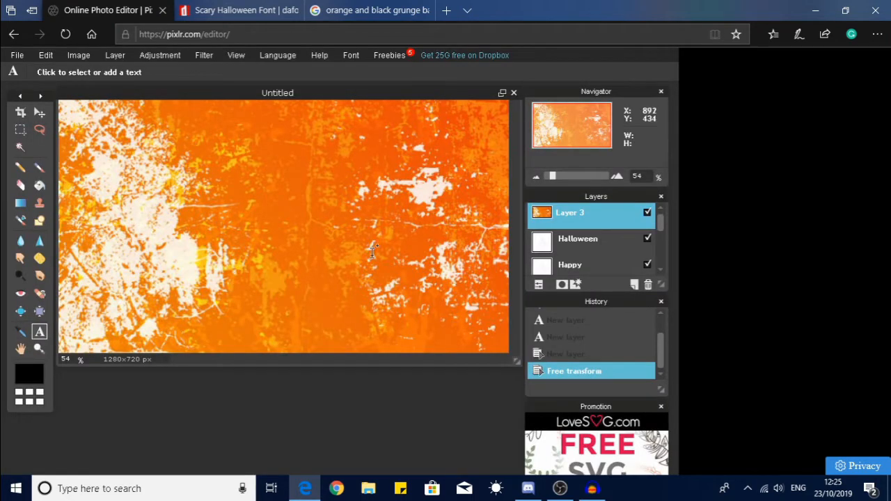
Move the orange grunge layer below the "Halloween" and "Happy" text layers, directly above Layer 0
scroll(546, 230, down, 3)
scroll(565, 239, up, 3)
scroll(567, 239, down, 2)
scroll(569, 236, up, 2)
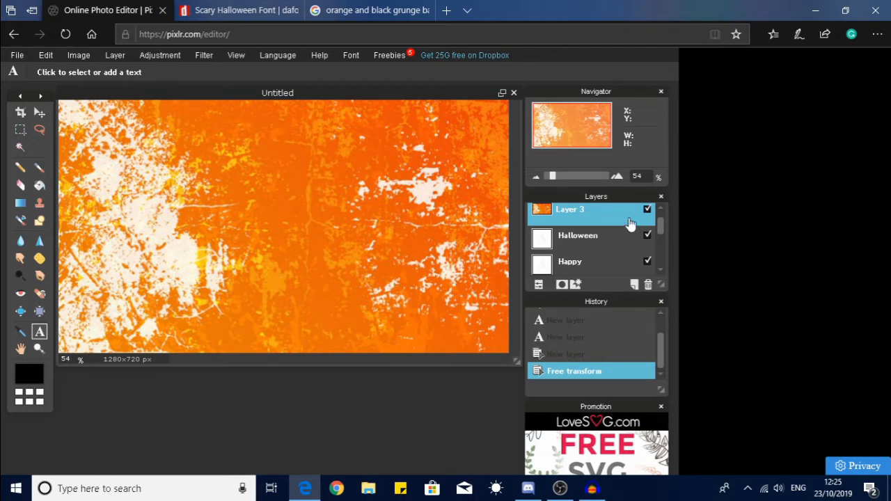
scroll(575, 247, up, 1)
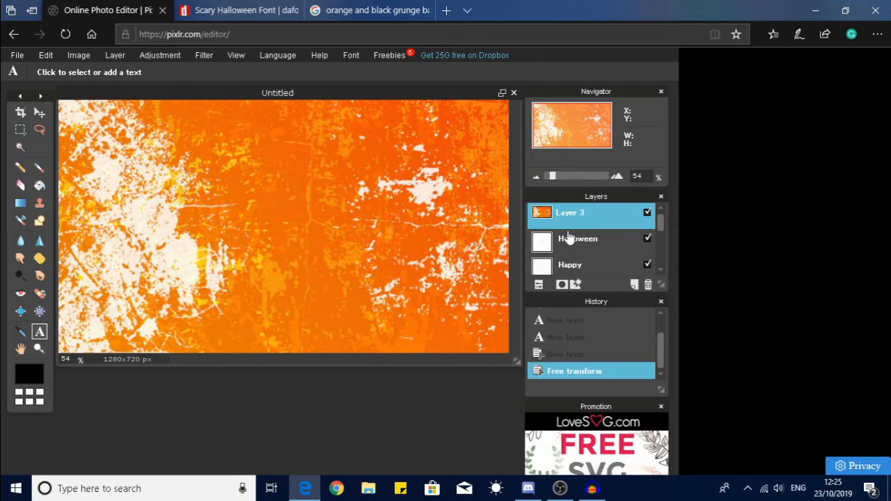
drag(567, 217, 569, 253)
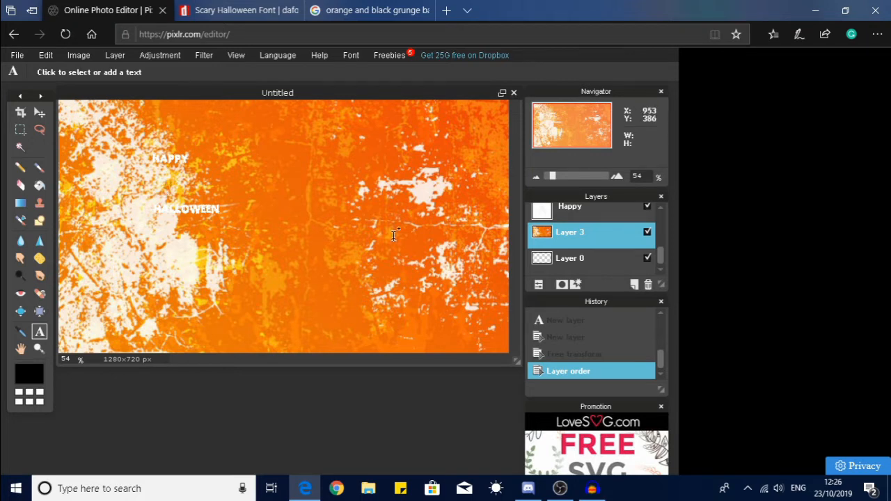
Rasterize the "Happy" text layer
scroll(582, 244, up, 1)
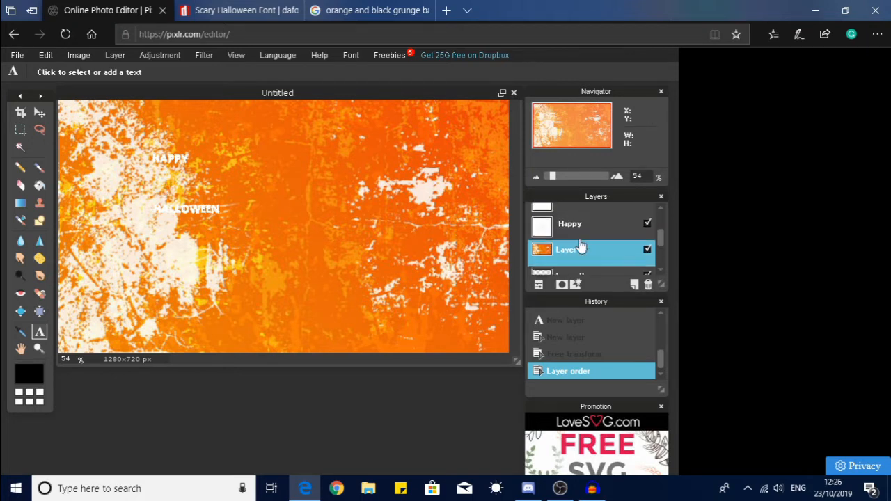
click(582, 236)
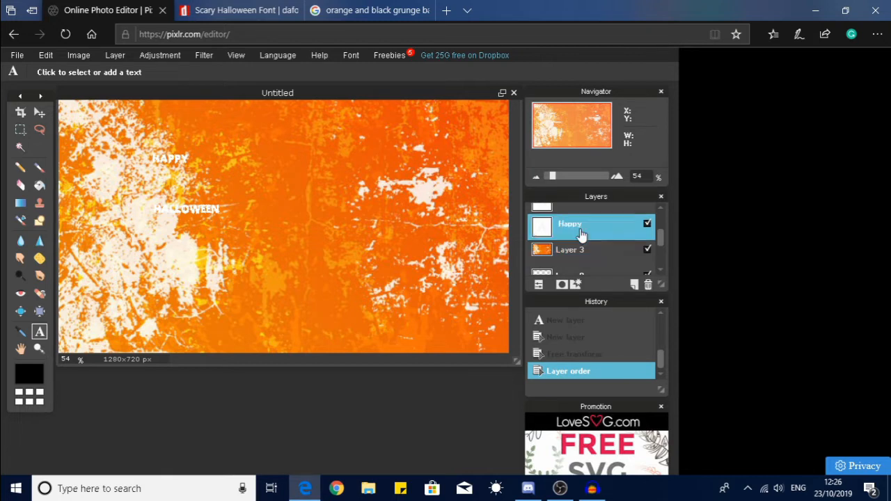
right_click(582, 234)
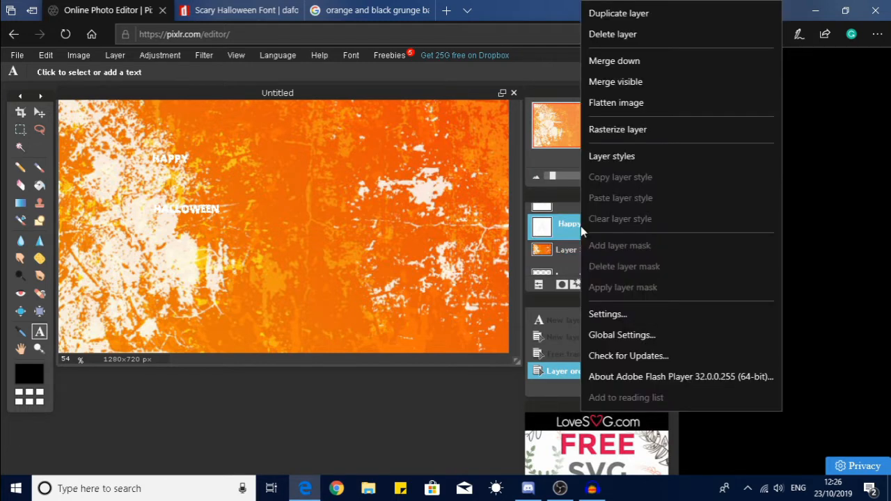
click(642, 132)
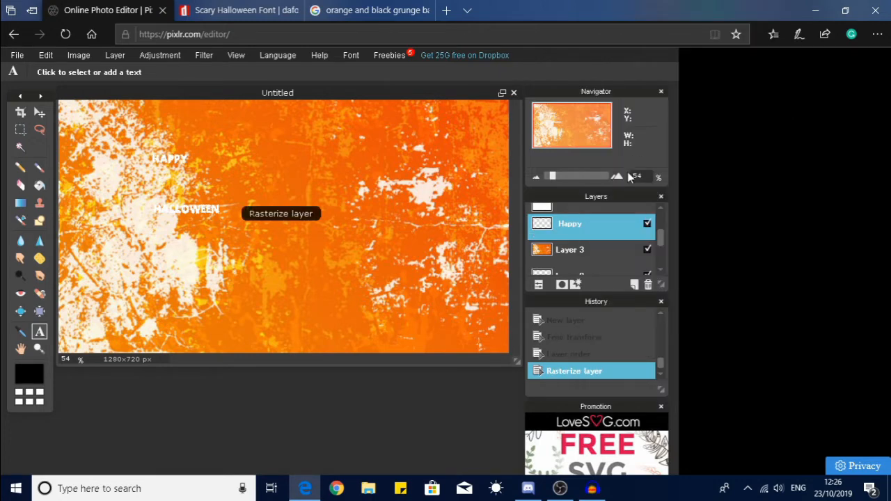
right_click(572, 223)
click(612, 153)
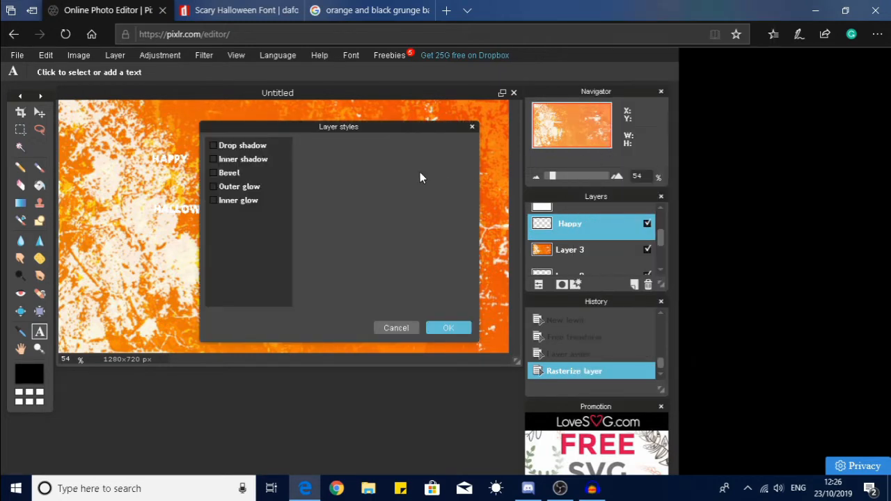
click(396, 328)
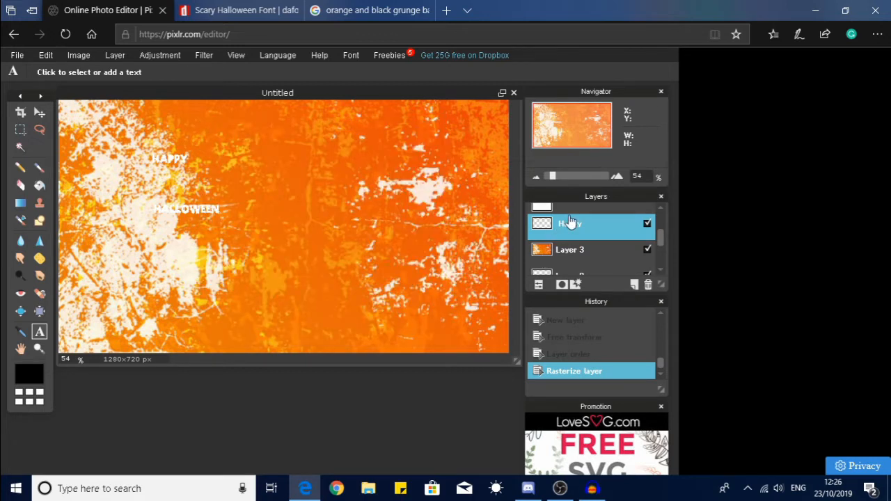
Add an Outer glow layer style to the "Happy" layer with hardness 10 and size 20
right_click(591, 223)
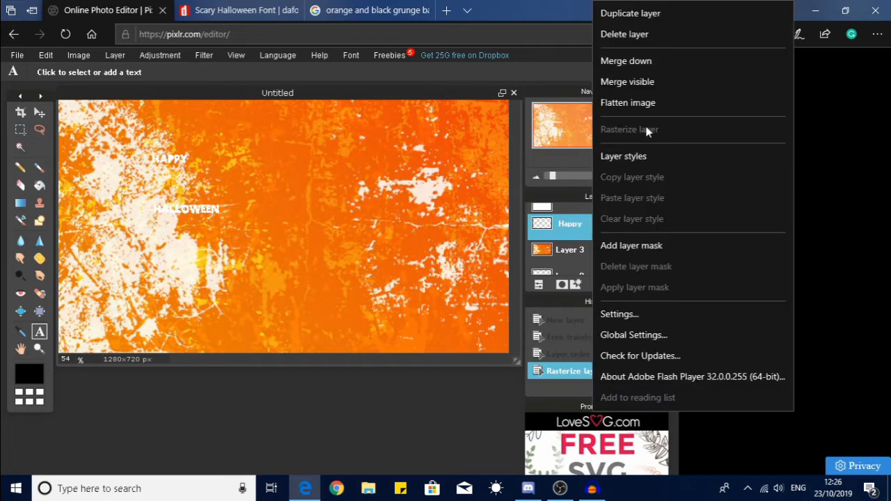
click(659, 158)
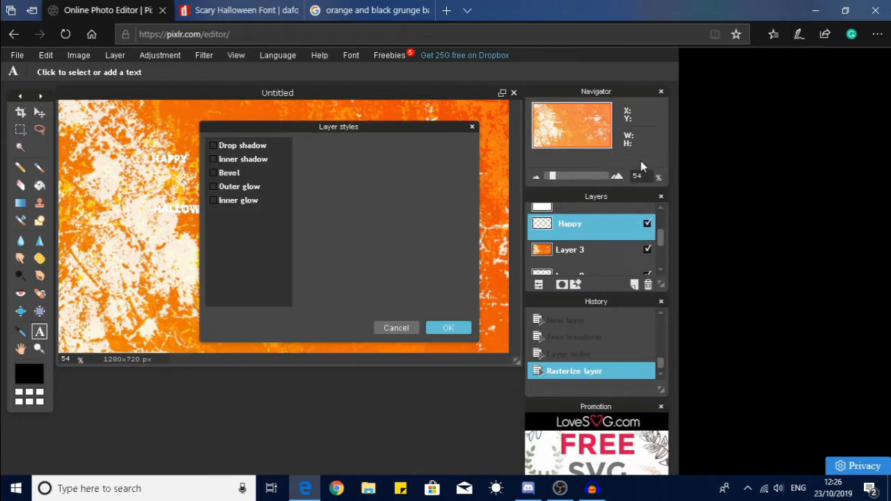
click(239, 188)
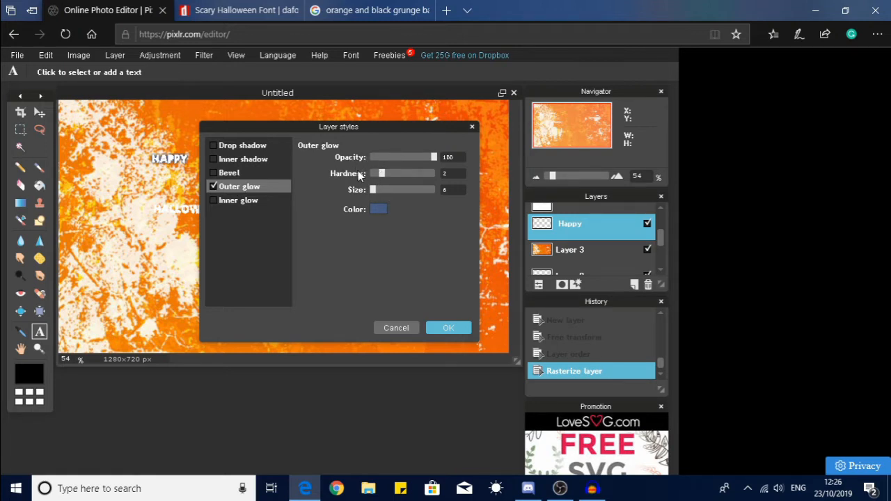
drag(382, 174, 473, 175)
key(BackSpace)
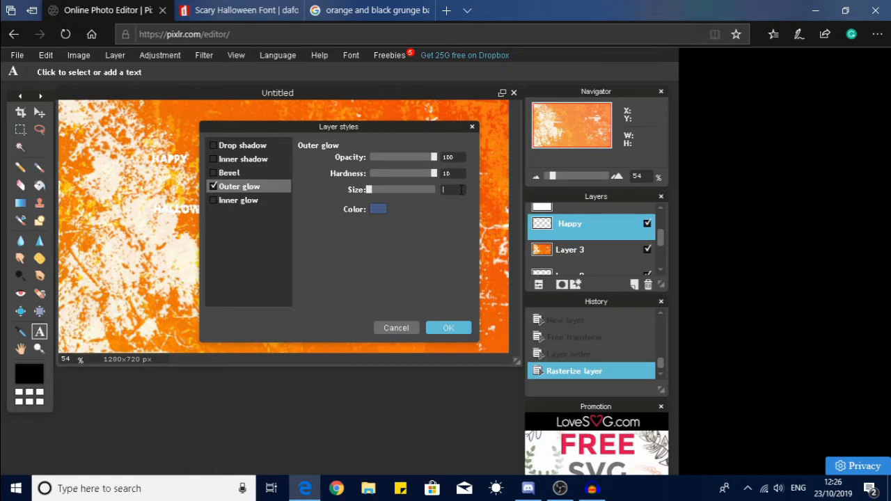
text(20)
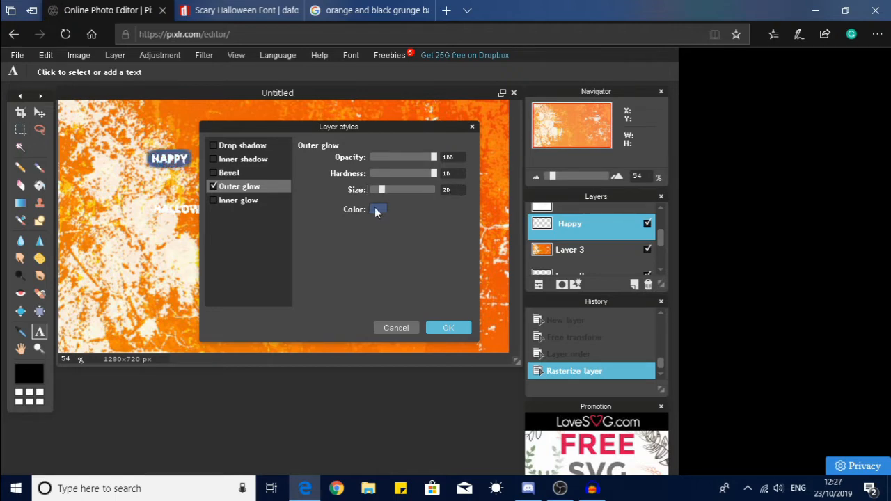
Set the "Happy" layer's outer glow color to black and apply the layer style
click(377, 210)
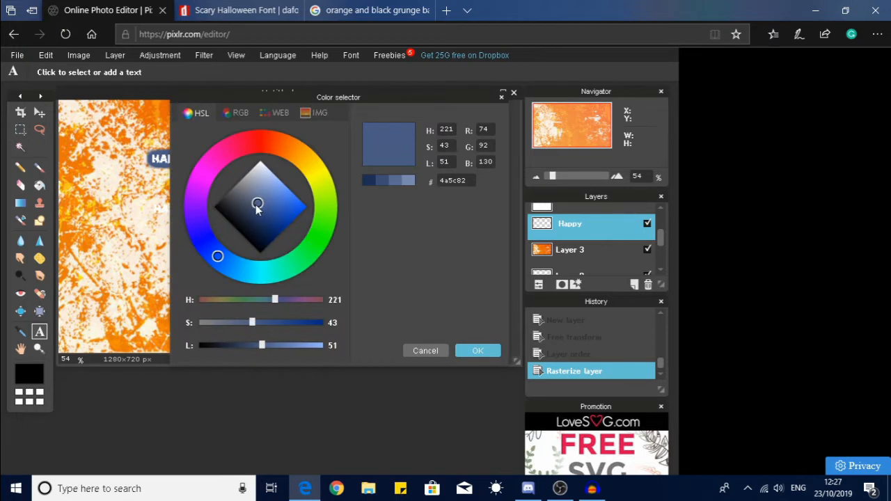
drag(256, 206, 142, 200)
click(478, 350)
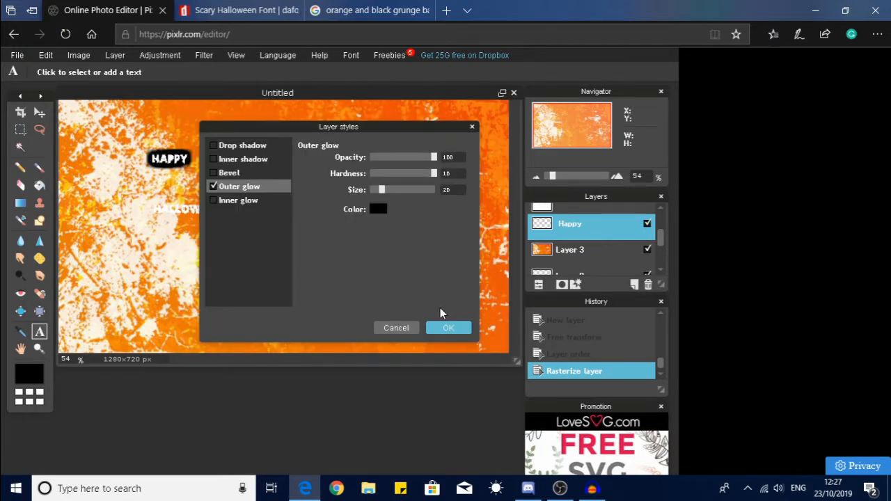
click(449, 327)
Rasterize the "Halloween" text layer
scroll(577, 240, up, 1)
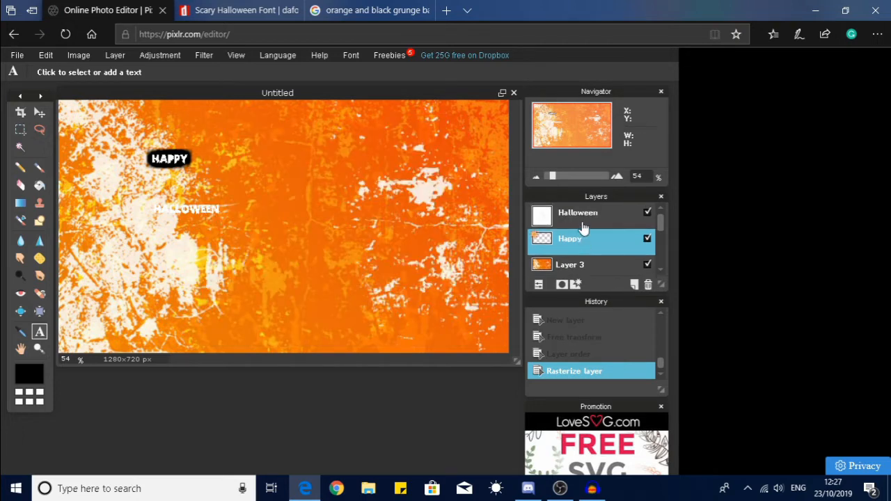
click(586, 218)
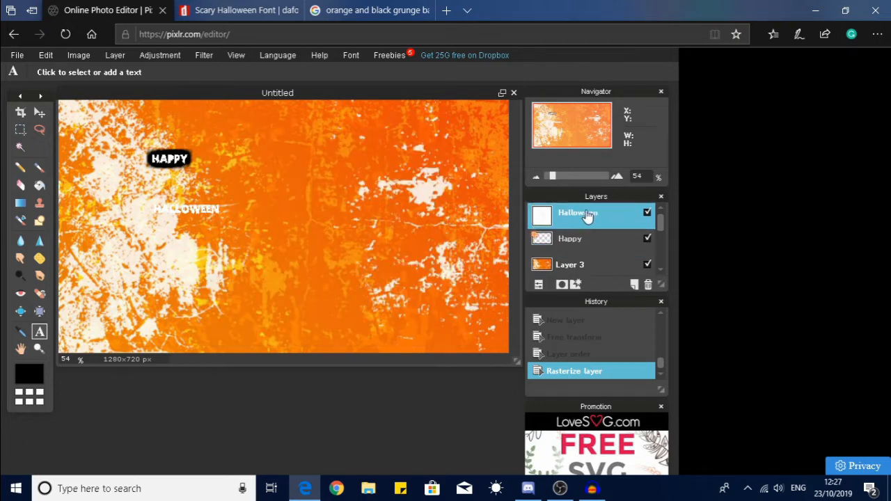
right_click(588, 218)
click(601, 130)
Add an Outer glow layer style to the "Halloween" layer with hardness 10 and size 20
right_click(588, 221)
click(615, 156)
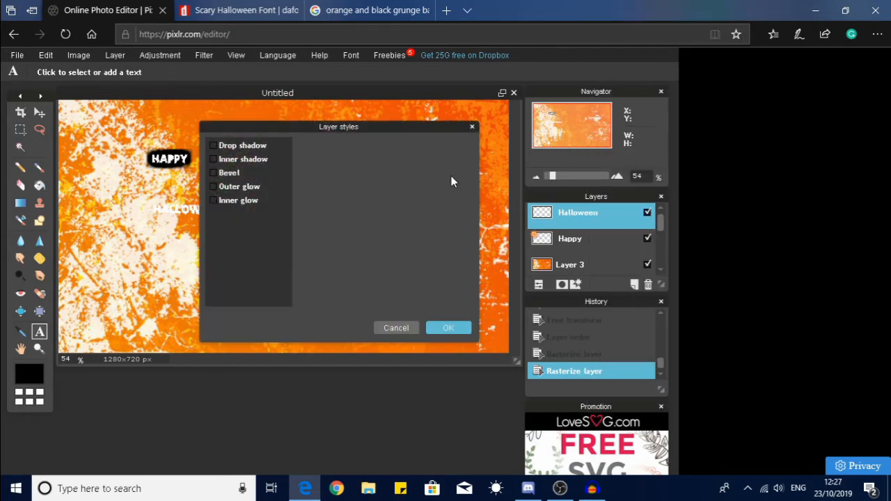
click(252, 188)
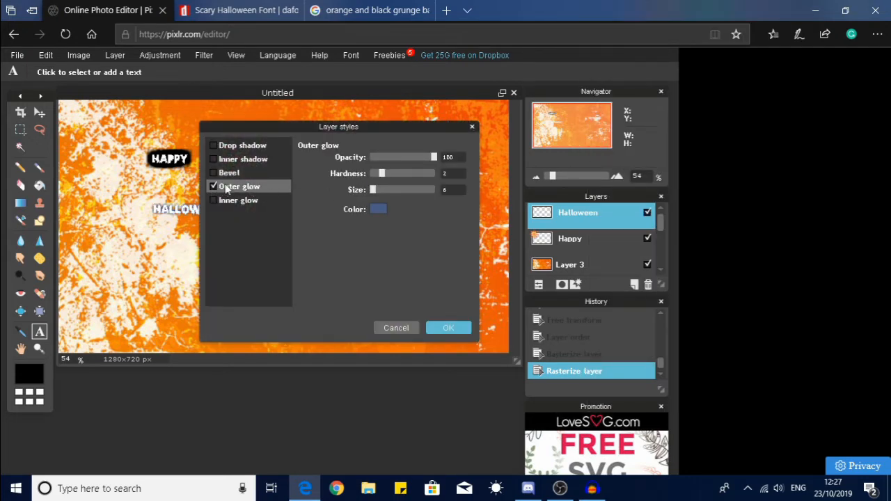
drag(383, 173, 486, 176)
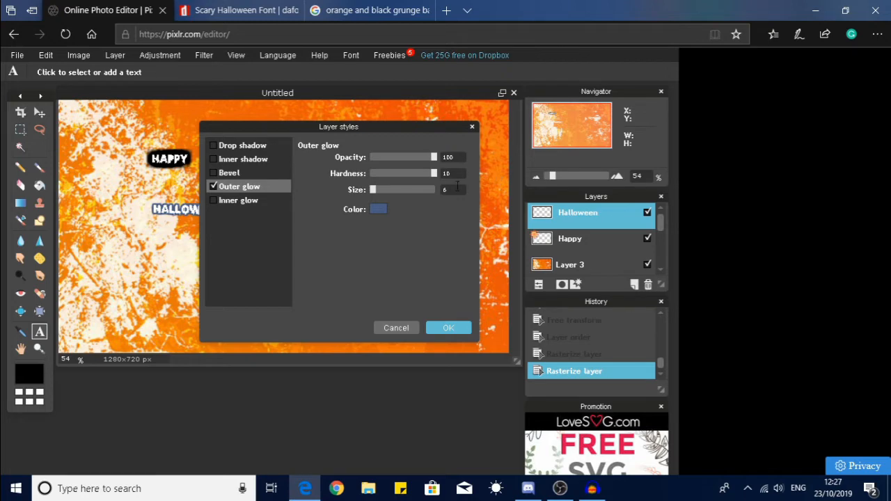
key(BackSpace)
text(20)
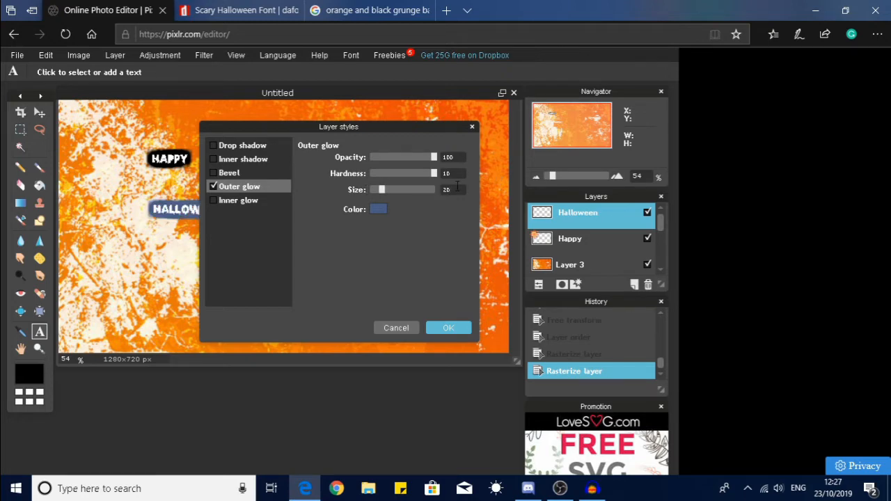
Set the "Halloween" layer's outer glow color to black and apply the layer style
click(378, 209)
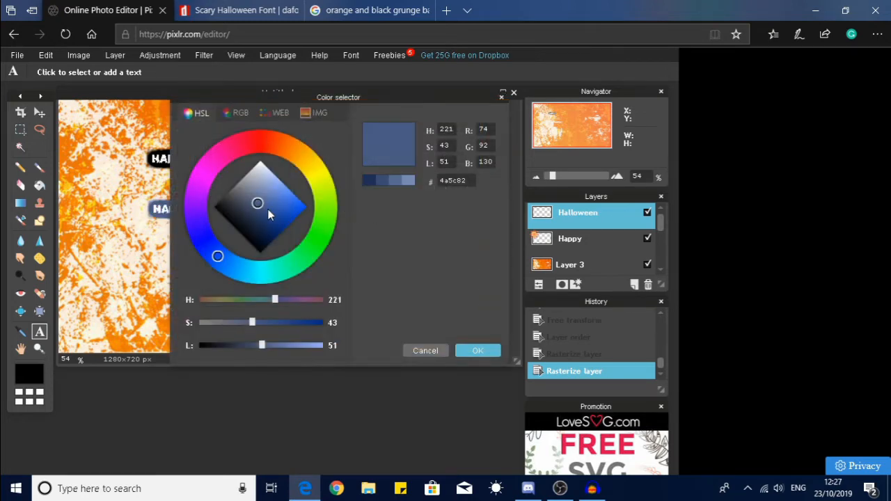
drag(272, 214, 111, 200)
click(476, 350)
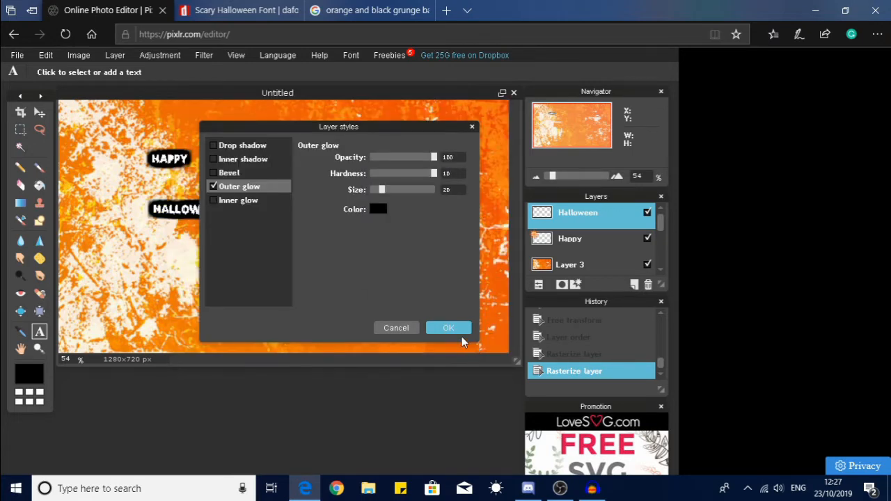
click(455, 330)
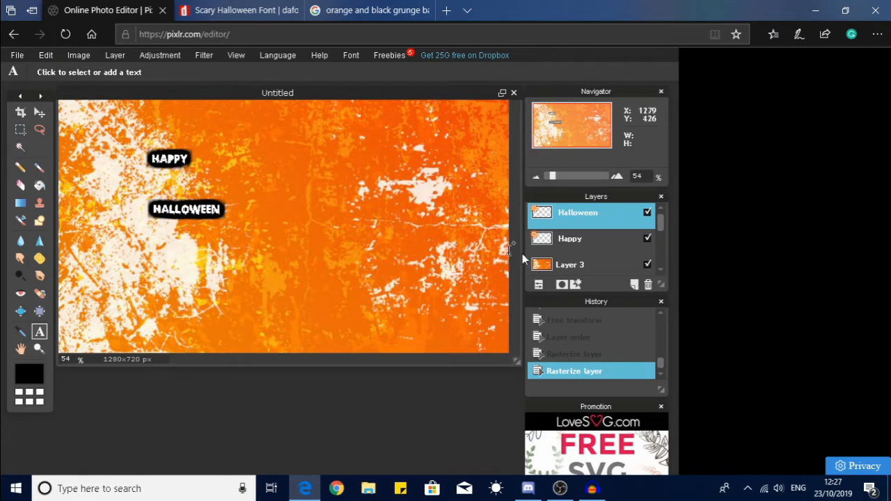
Enlarge the "Happy" layer with Free transform to over half the canvas width, center it near the canvas's upper edge and apply the changes
click(583, 244)
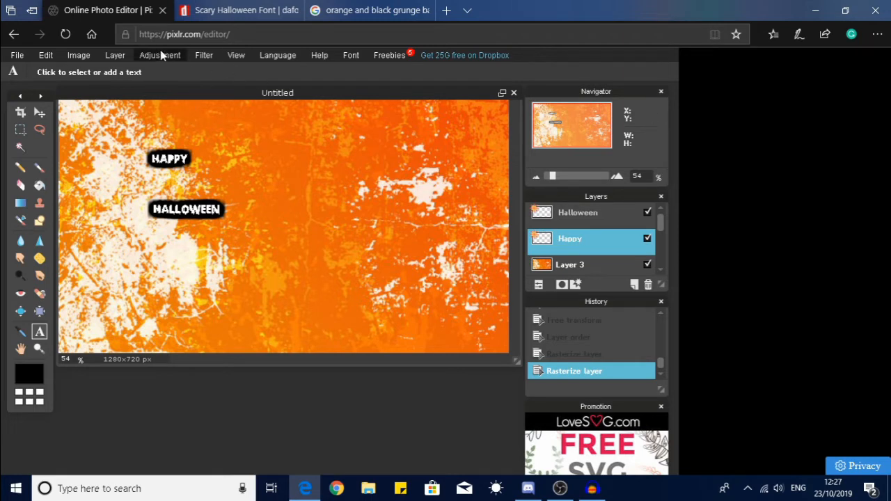
click(49, 56)
click(97, 154)
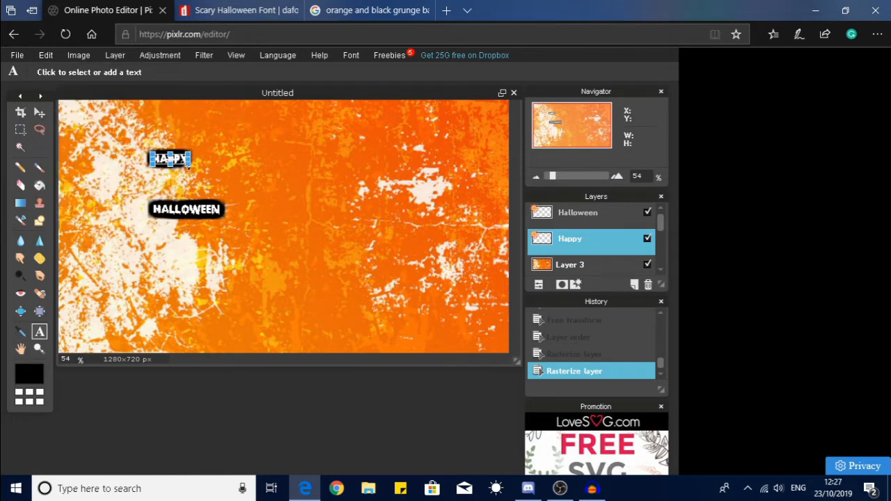
drag(188, 168, 268, 237)
drag(209, 170, 315, 153)
drag(383, 169, 421, 181)
drag(329, 158, 328, 167)
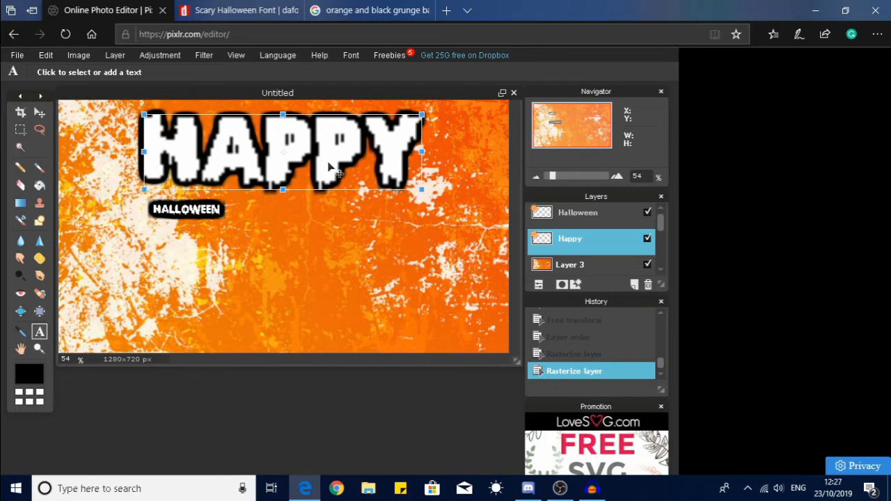
click(347, 209)
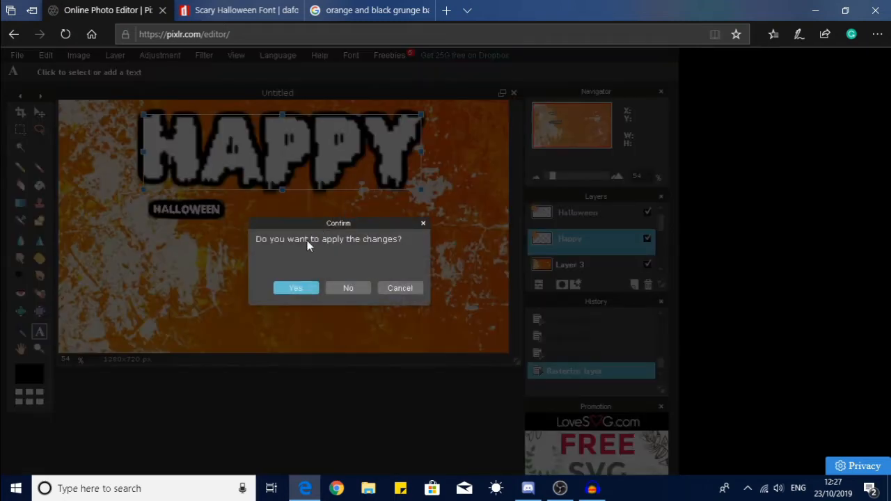
click(298, 288)
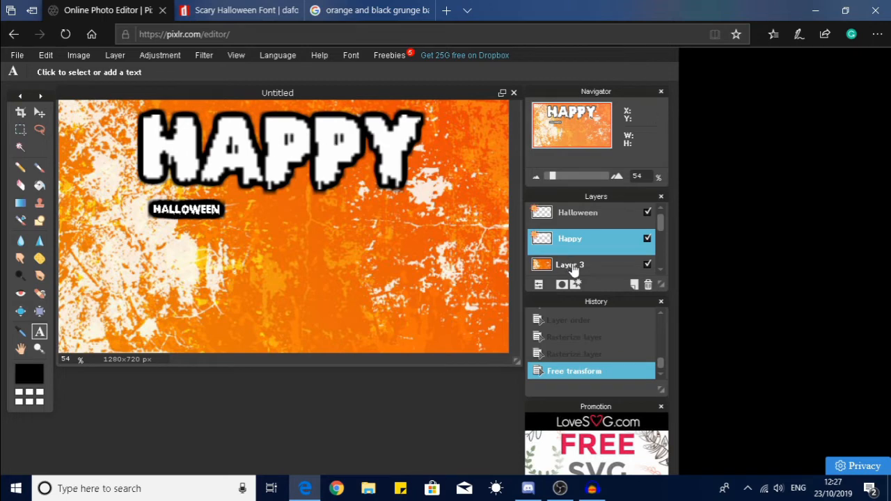
Enlarge the "Halloween" layer with Free transform to nearly the full canvas width, place it below "HAPPY" and apply the changes
click(572, 217)
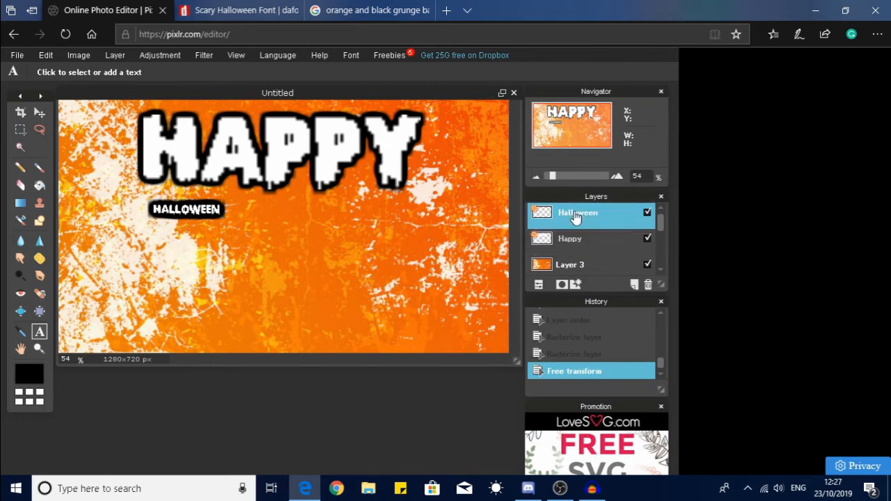
click(46, 55)
click(97, 154)
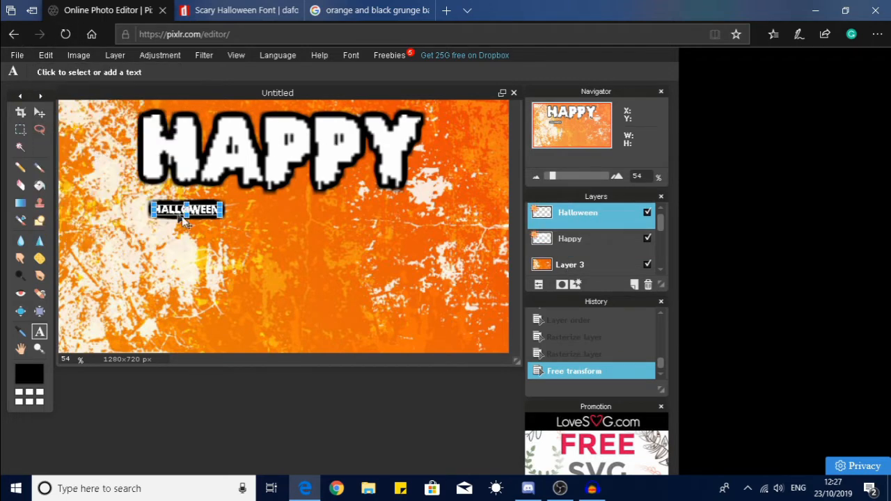
drag(213, 212, 298, 155)
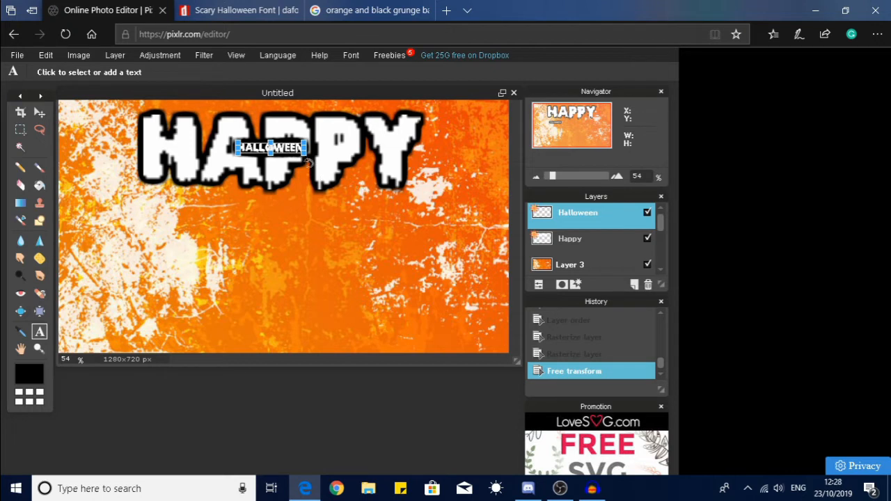
drag(305, 155, 489, 247)
drag(350, 153, 360, 240)
drag(358, 255, 362, 267)
click(360, 189)
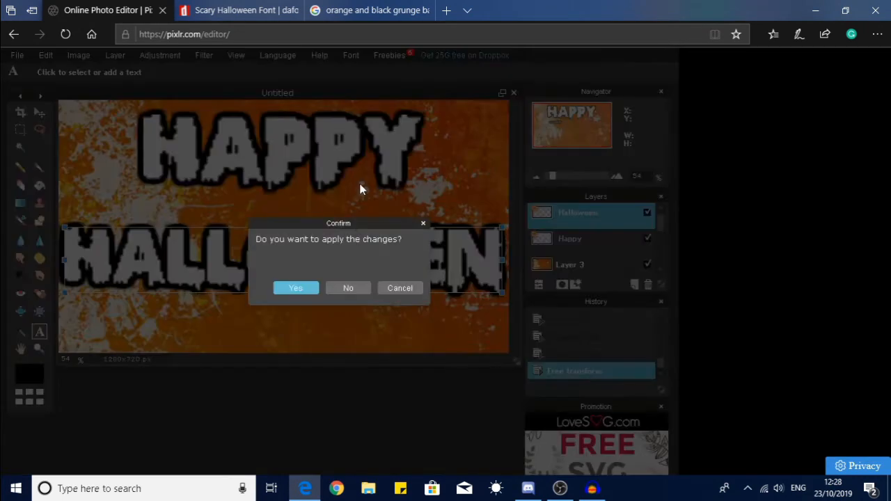
click(308, 288)
Move the "Happy" layer down with Free transform so it sits just above "HALLOWEEN", and apply the changes
click(589, 242)
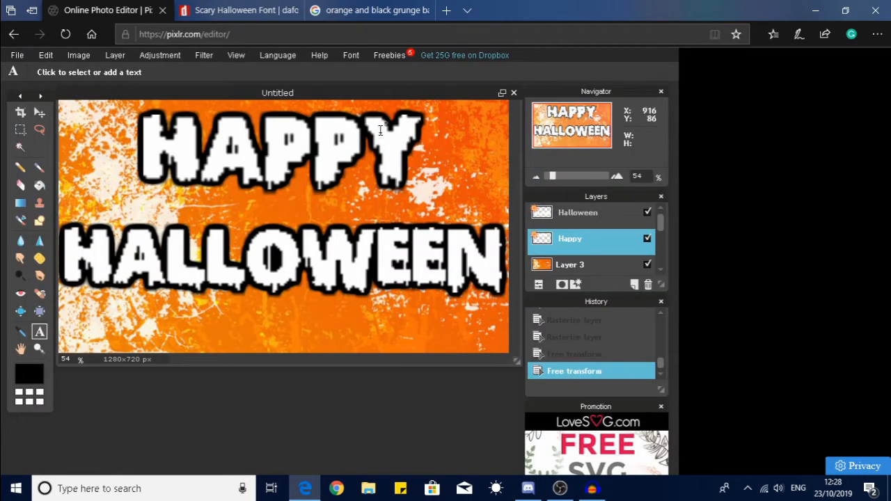
click(46, 56)
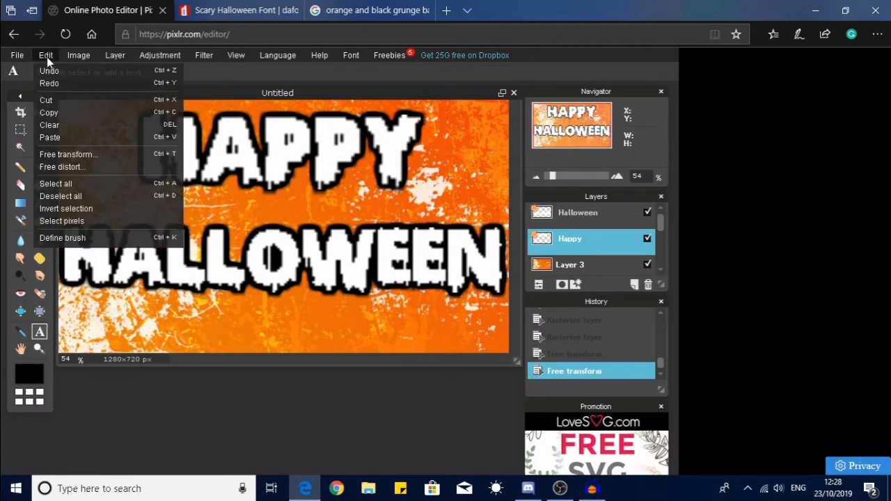
click(83, 154)
drag(310, 132, 322, 170)
click(449, 140)
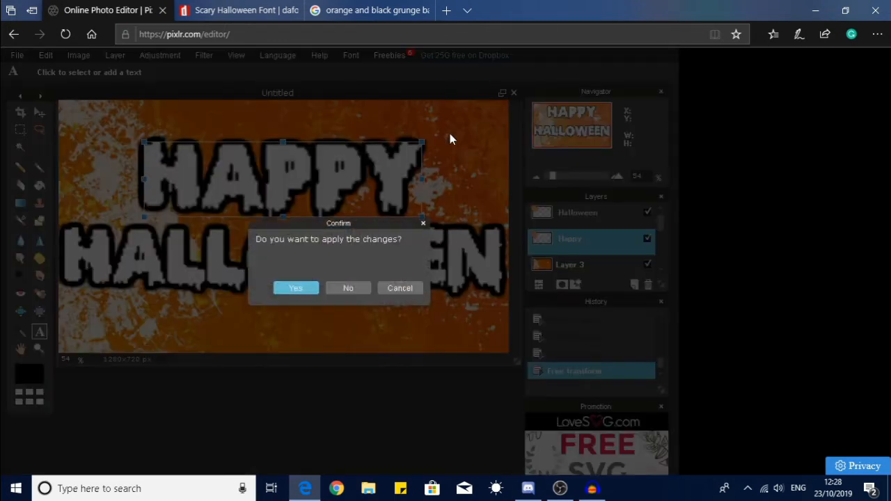
click(296, 286)
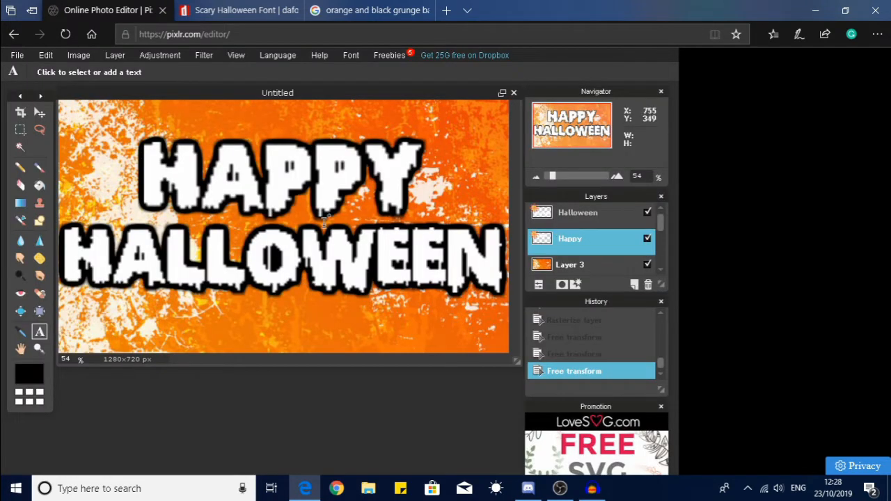
scroll(326, 234, up, 1)
scroll(421, 233, down, 6)
scroll(421, 232, up, 6)
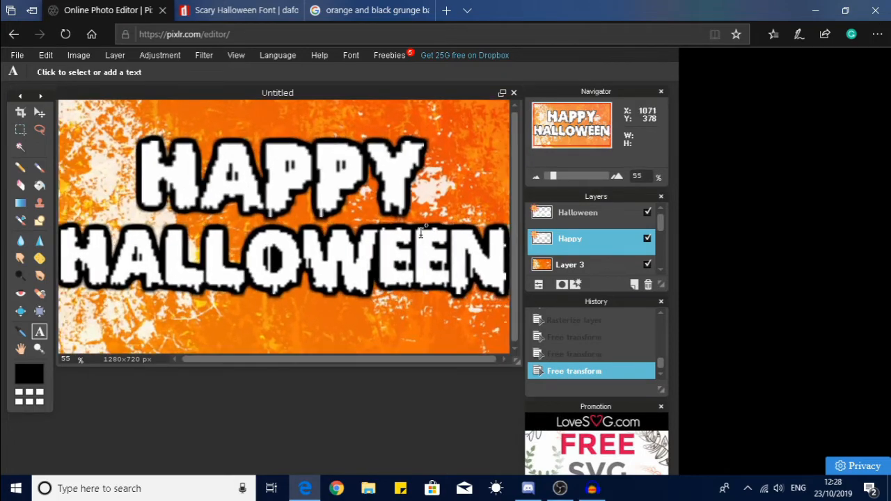
scroll(387, 236, down, 5)
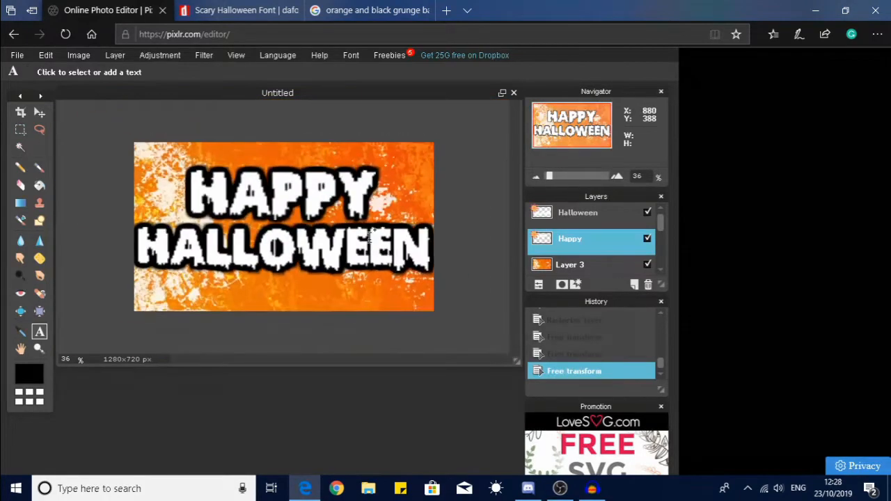
scroll(369, 237, down, 8)
scroll(369, 237, up, 12)
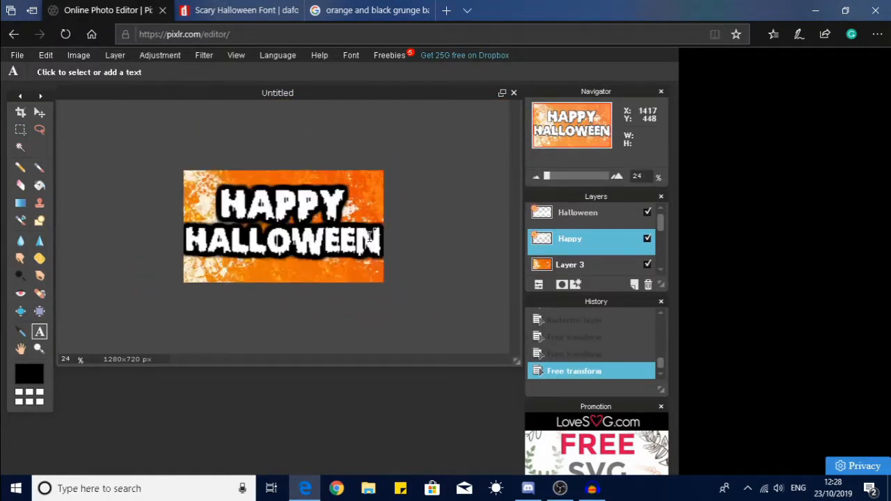
scroll(369, 236, down, 5)
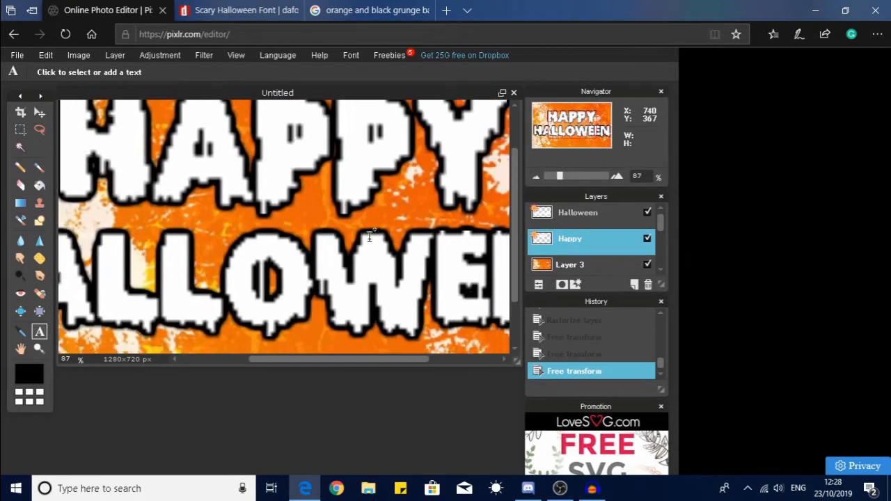
Apply a light Box blur to the orange grunge background on Layer 3
scroll(369, 236, up, 1)
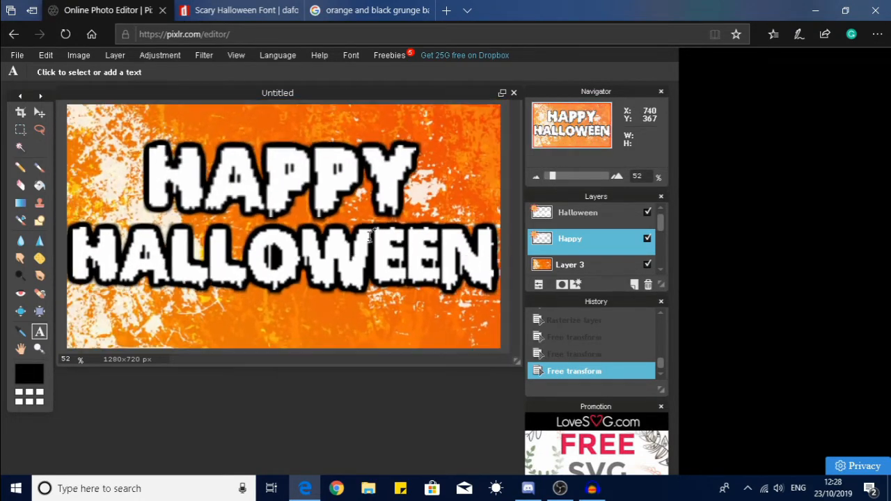
scroll(462, 217, down, 1)
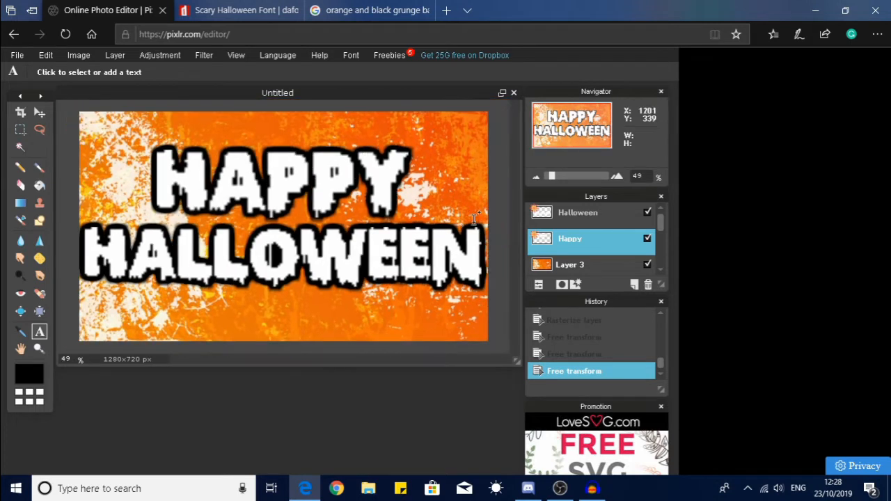
click(584, 268)
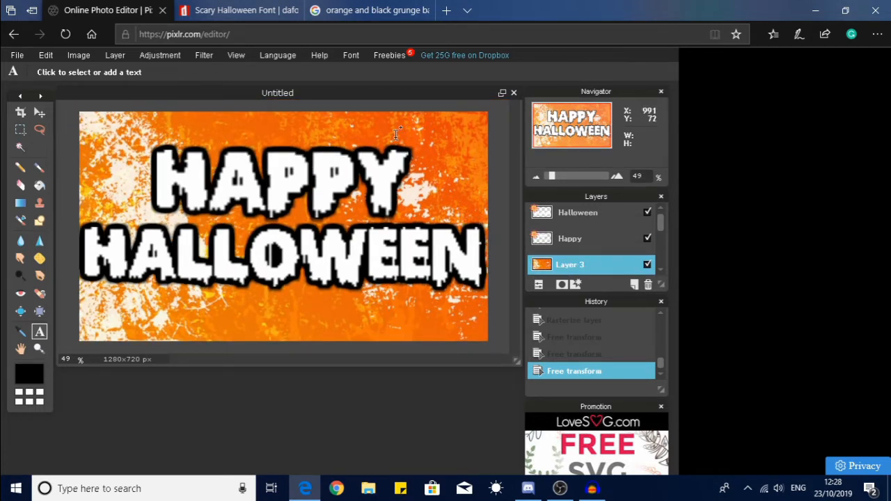
click(203, 55)
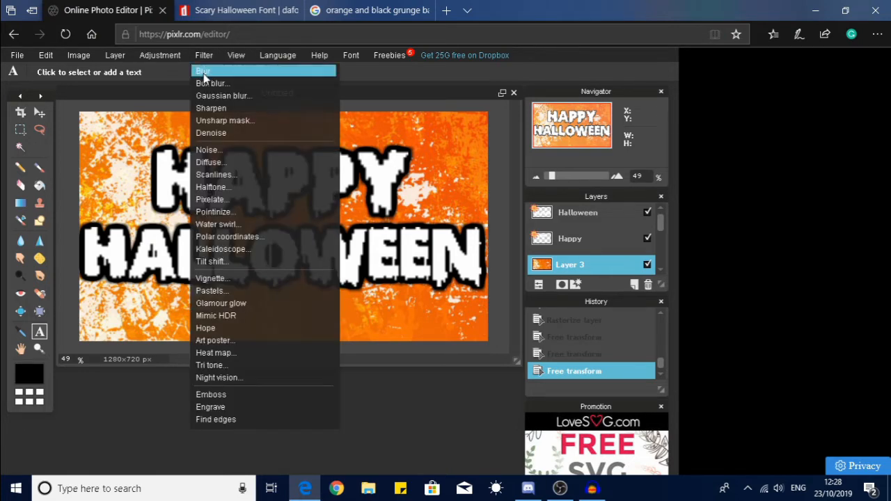
click(212, 83)
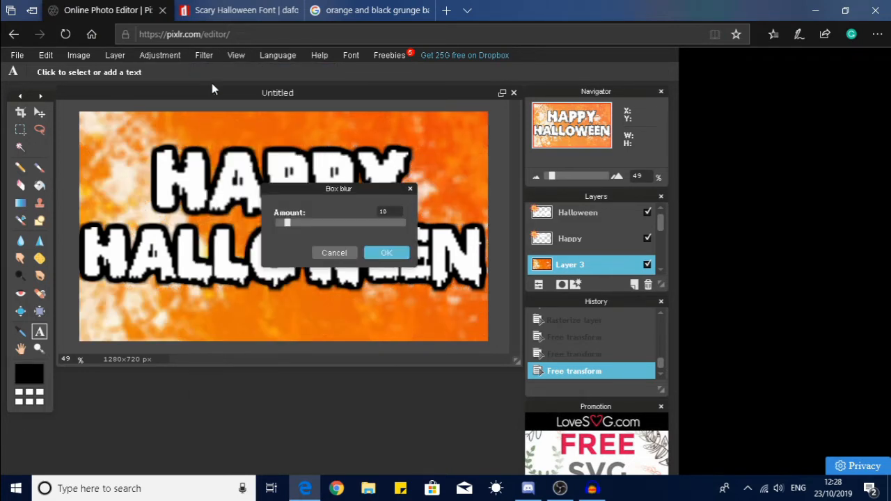
drag(286, 224, 283, 228)
click(384, 253)
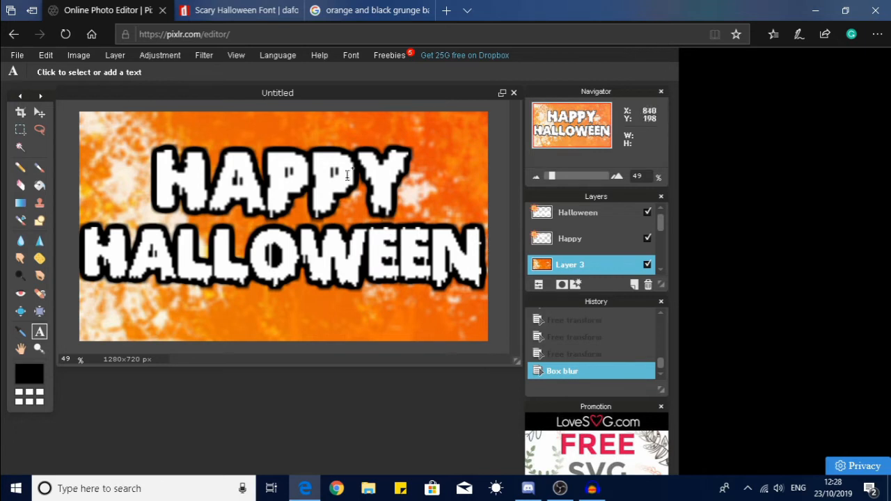
Adjust Layer 3's Brightness & Contrast to brightness -32 and contrast 100, and apply the adjustment
click(211, 55)
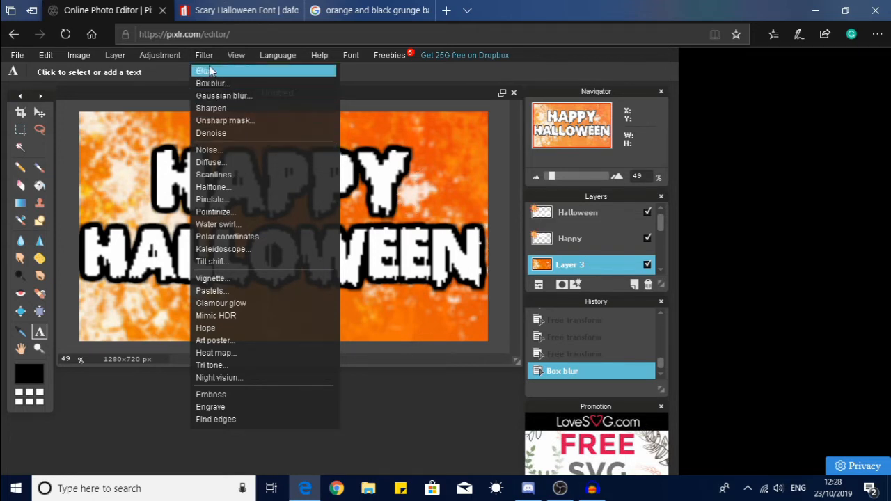
click(174, 55)
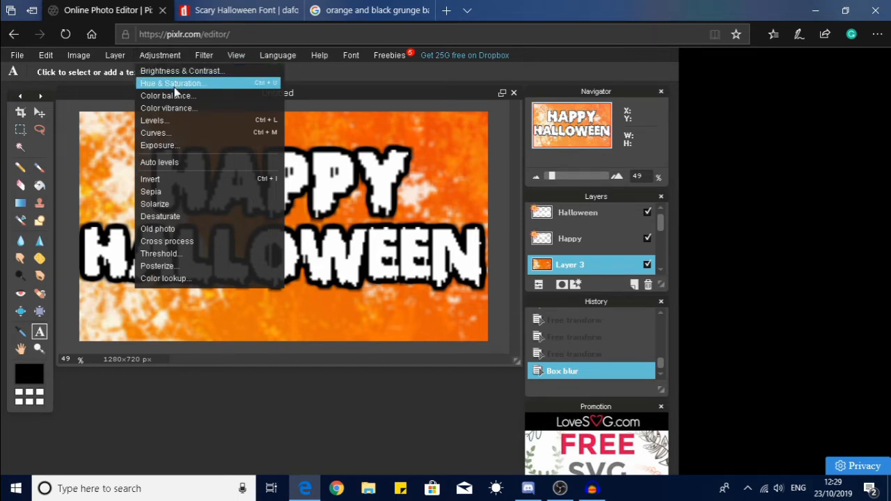
click(188, 72)
drag(335, 221, 318, 226)
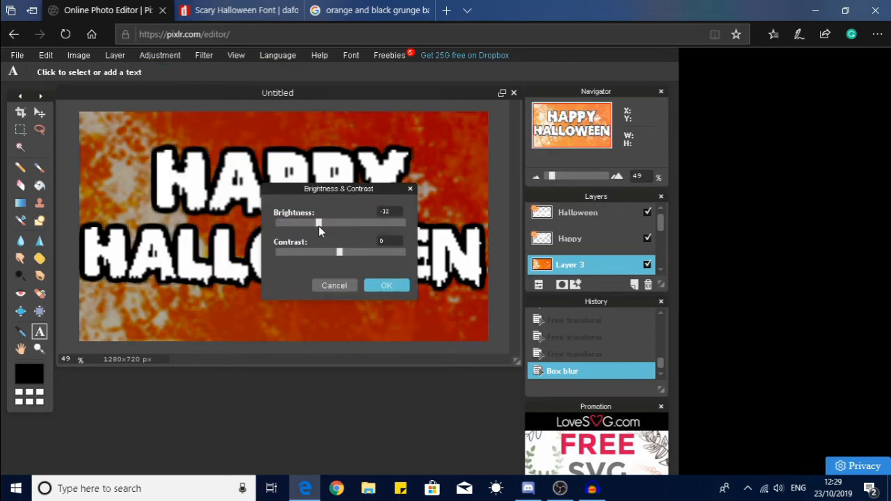
drag(350, 255, 391, 258)
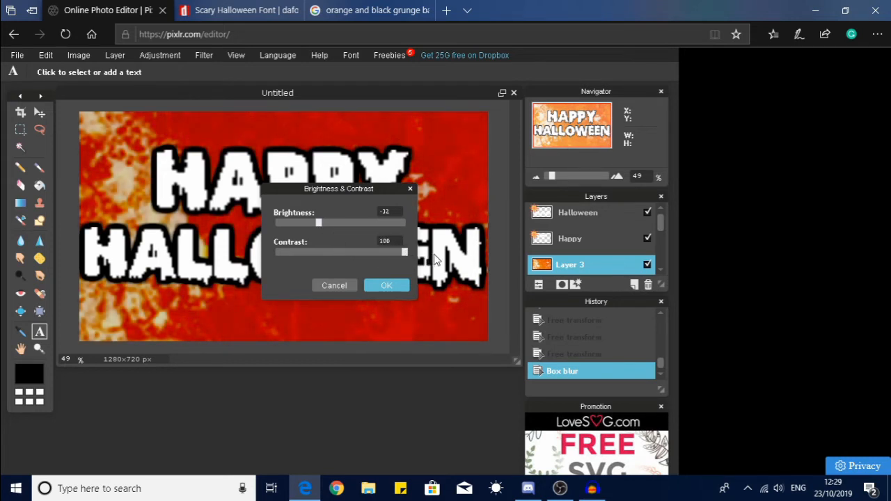
drag(357, 190, 285, 179)
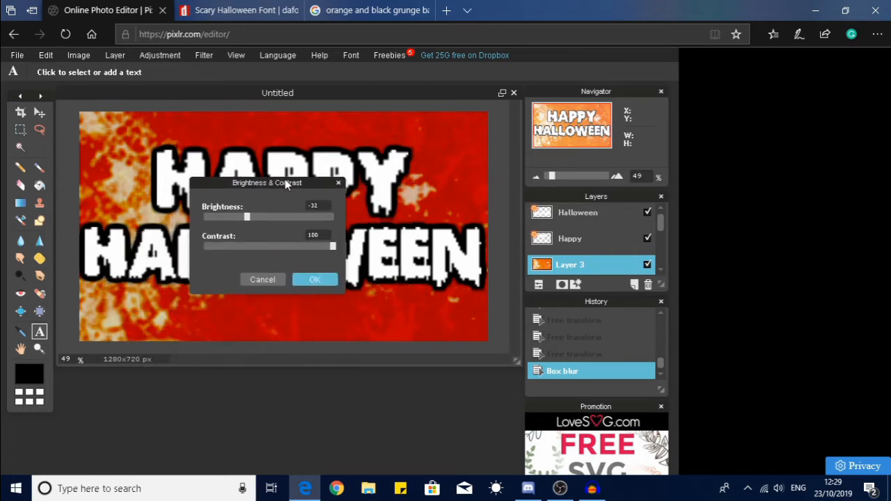
click(315, 280)
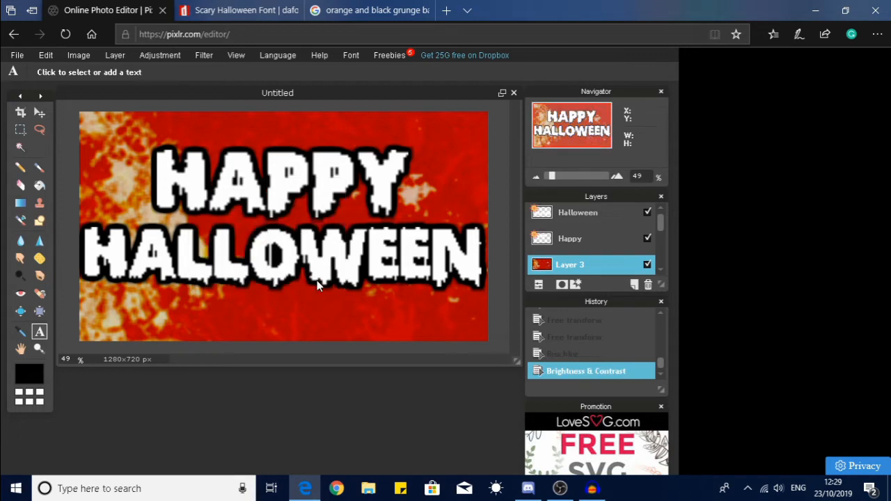
Adjust Layer 3's Hue & Saturation to saturation 100 and lightness -69, and apply the adjustment
click(206, 59)
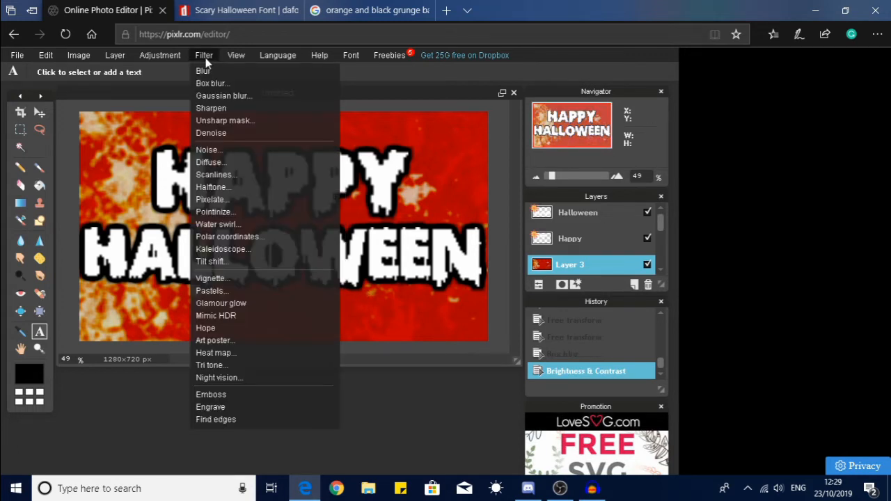
click(169, 83)
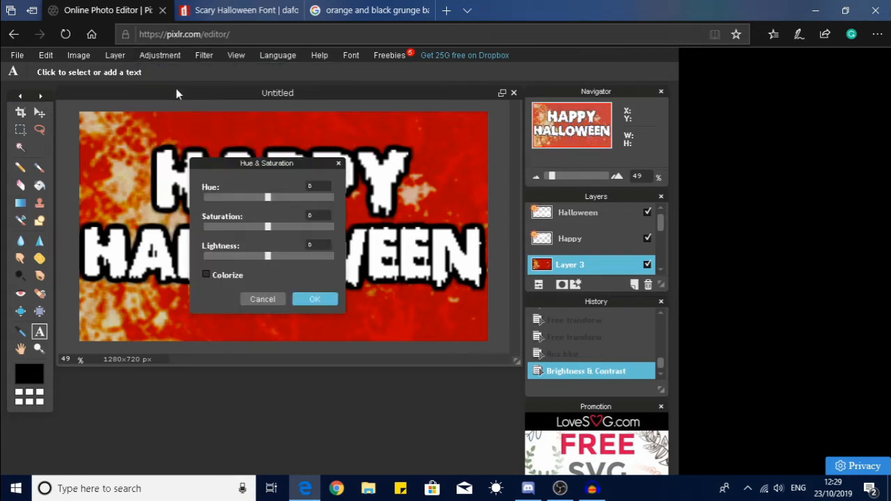
drag(268, 229, 319, 233)
drag(299, 165, 406, 298)
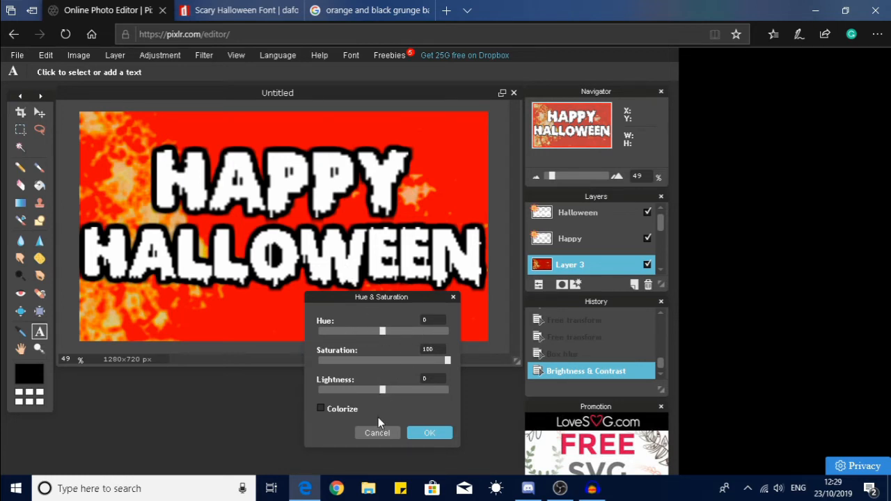
drag(382, 390, 337, 393)
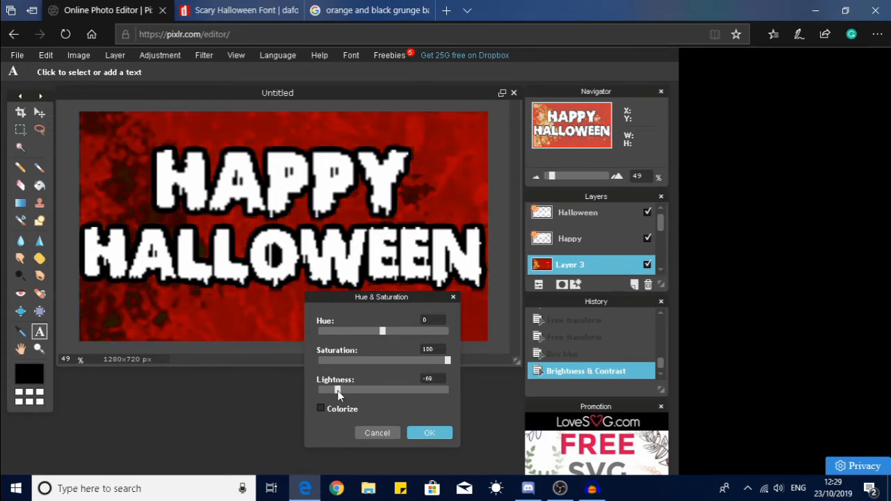
click(429, 433)
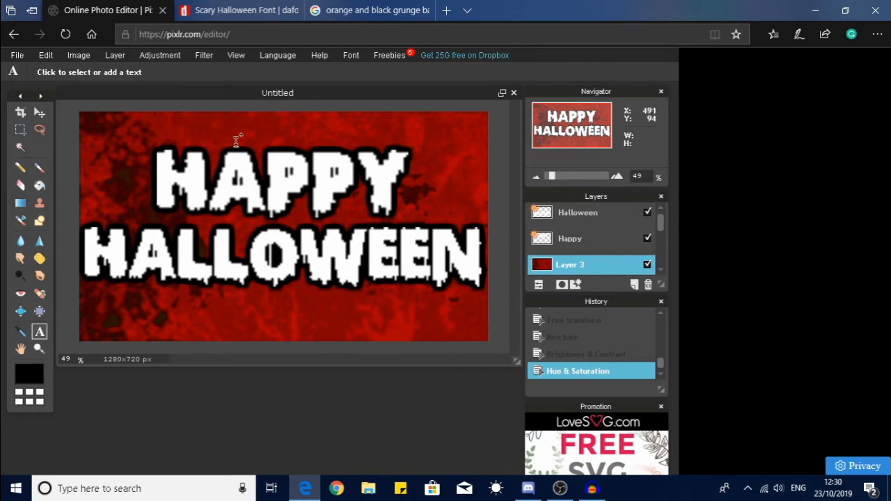
click(9, 57)
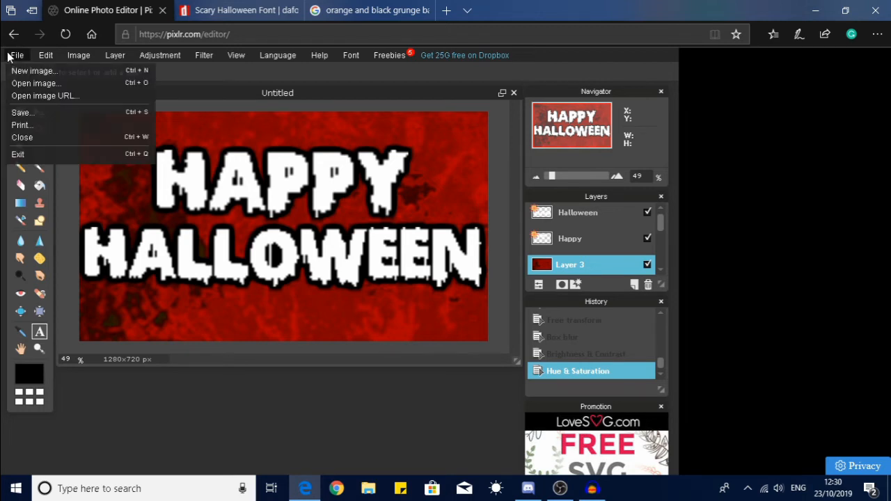
click(35, 115)
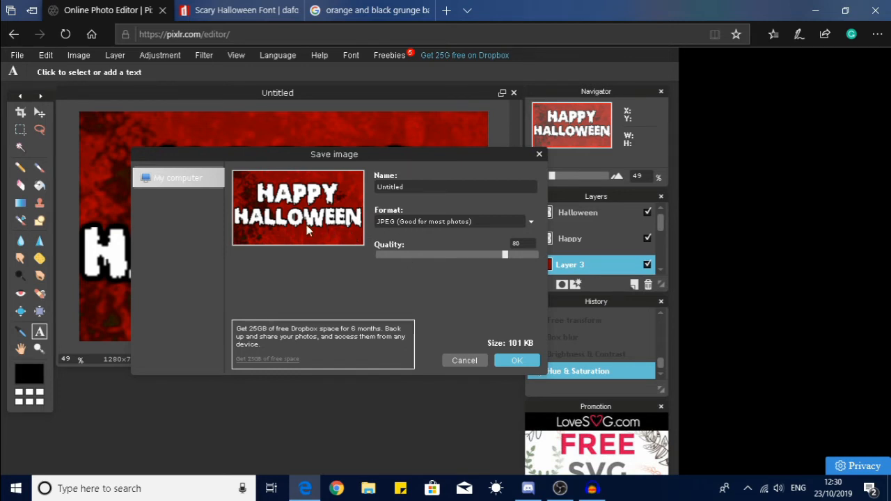
drag(478, 156, 487, 190)
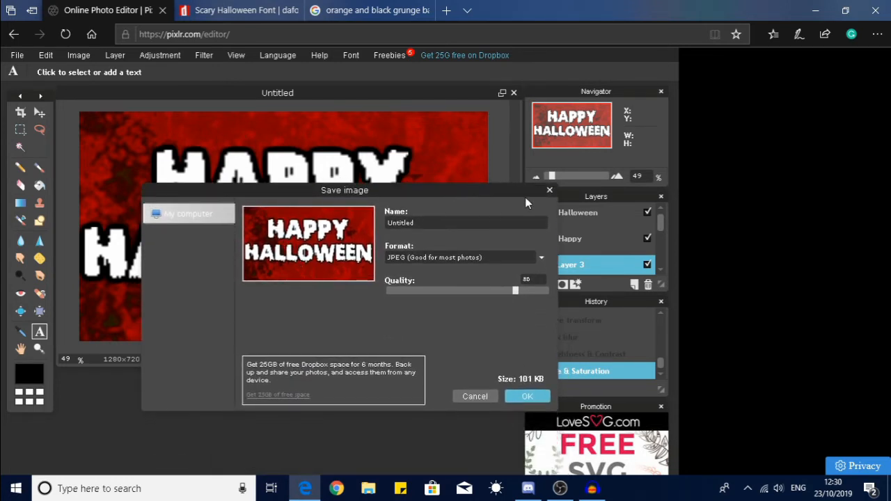
click(549, 190)
Increase the size of the "Happy" layer's black outer glow and apply the layer style
click(577, 241)
right_click(580, 242)
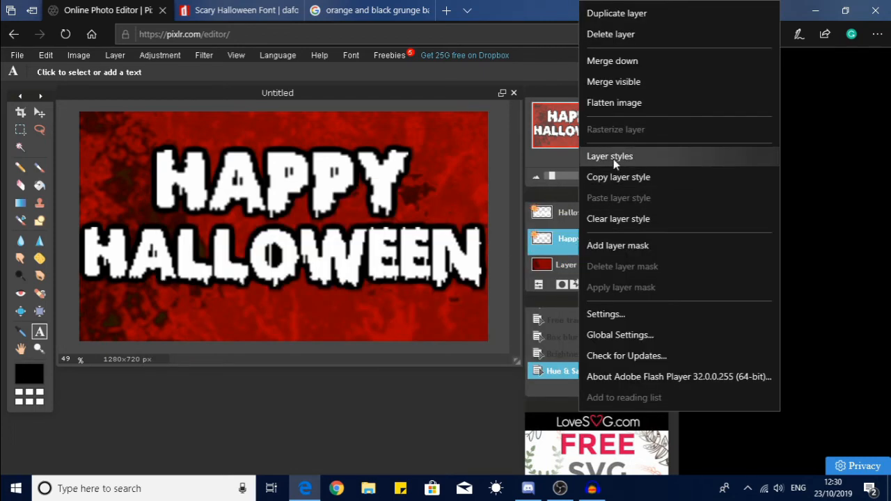
click(604, 153)
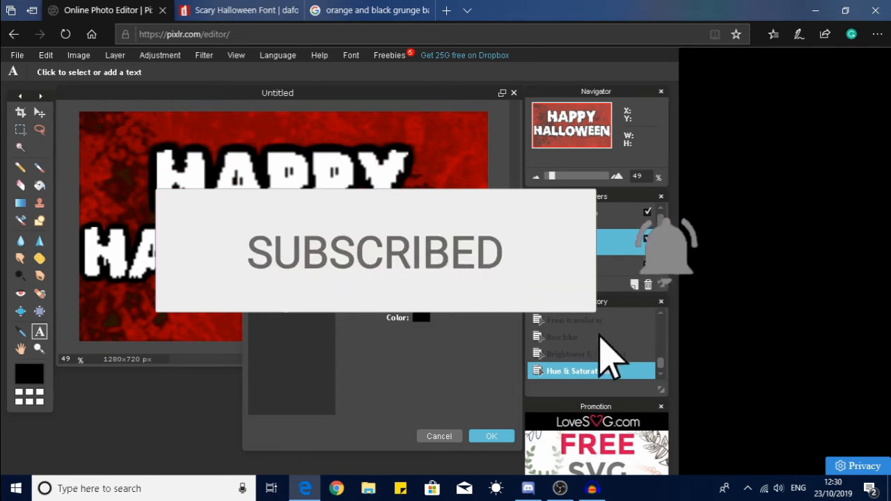
click(491, 436)
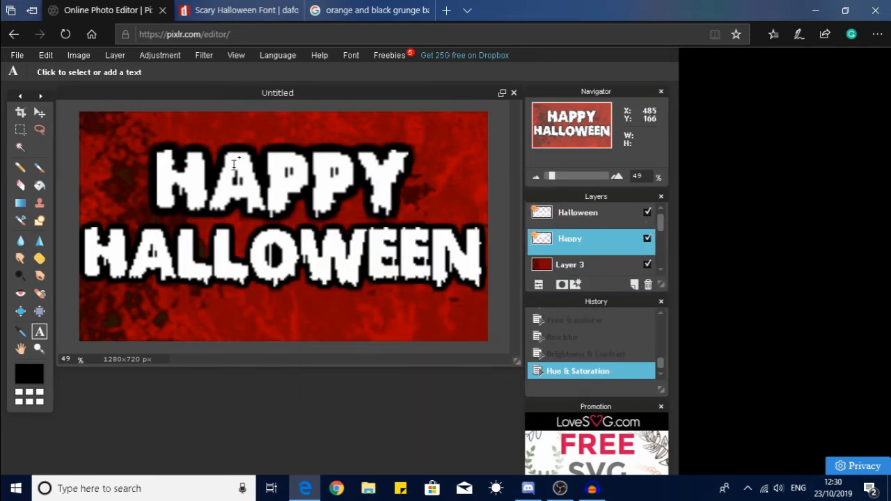
Set the "Halloween" layer's outer glow size to 30 and apply the layer style
right_click(581, 217)
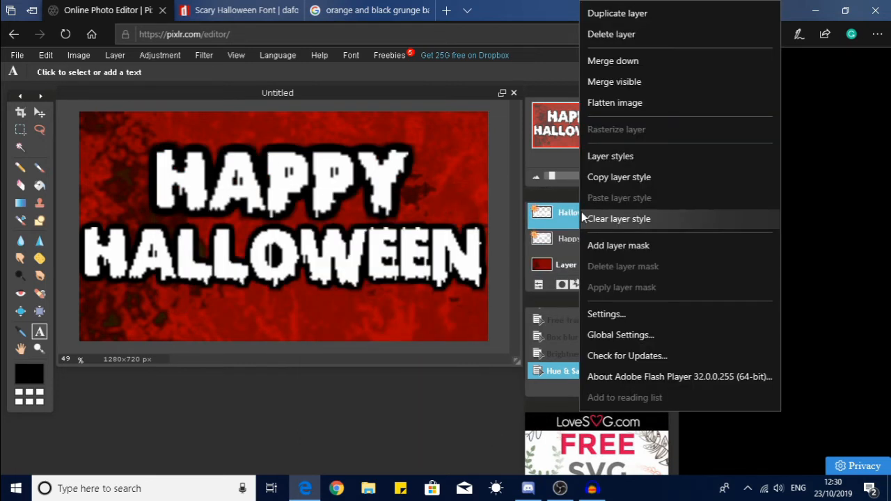
click(605, 155)
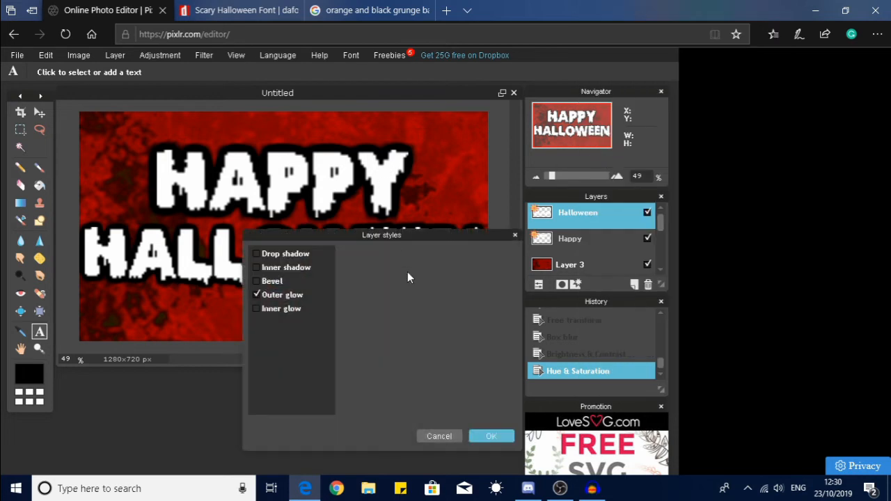
click(307, 294)
text(30)
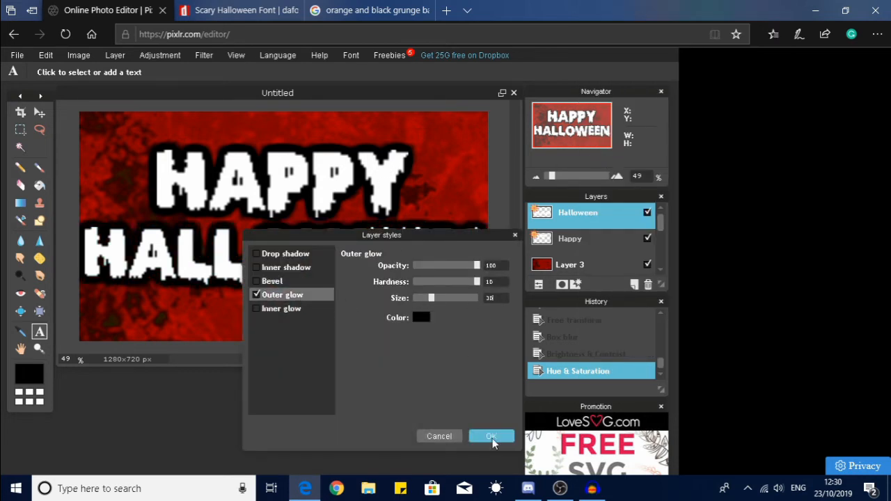
click(491, 437)
Start saving the image to the computer, select its name for editing and choose the file format
click(16, 55)
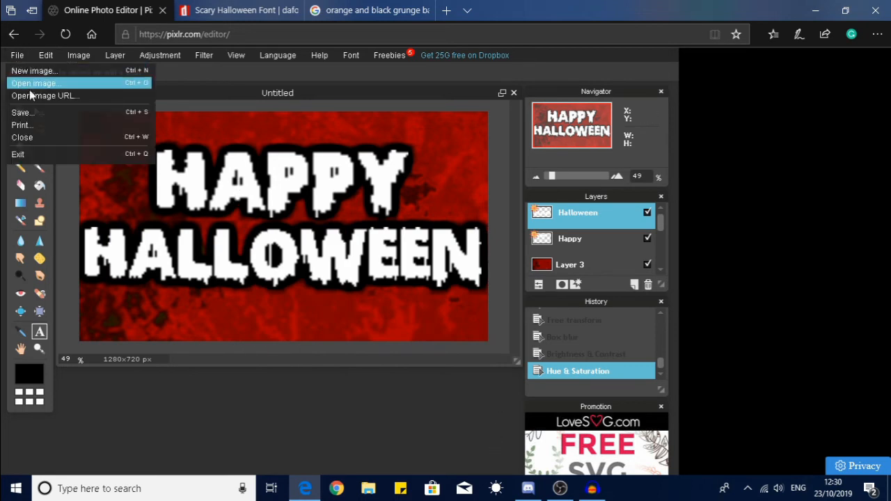
click(29, 111)
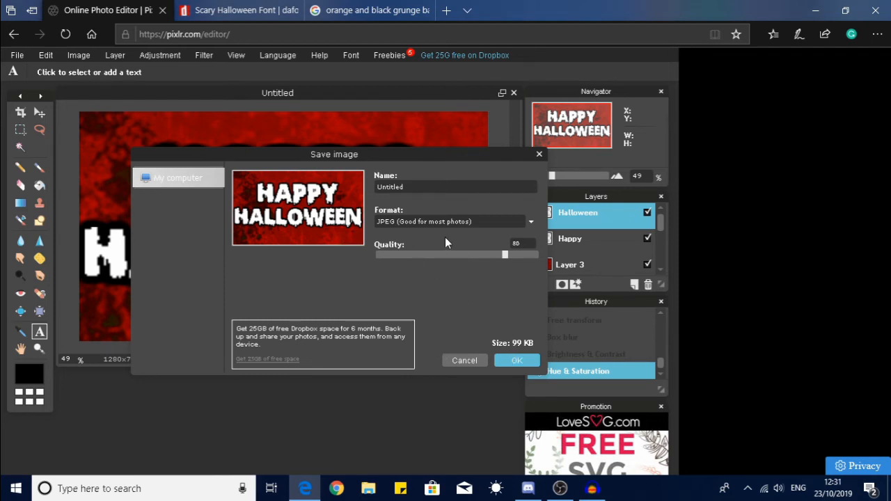
double_click(403, 187)
click(456, 222)
click(402, 247)
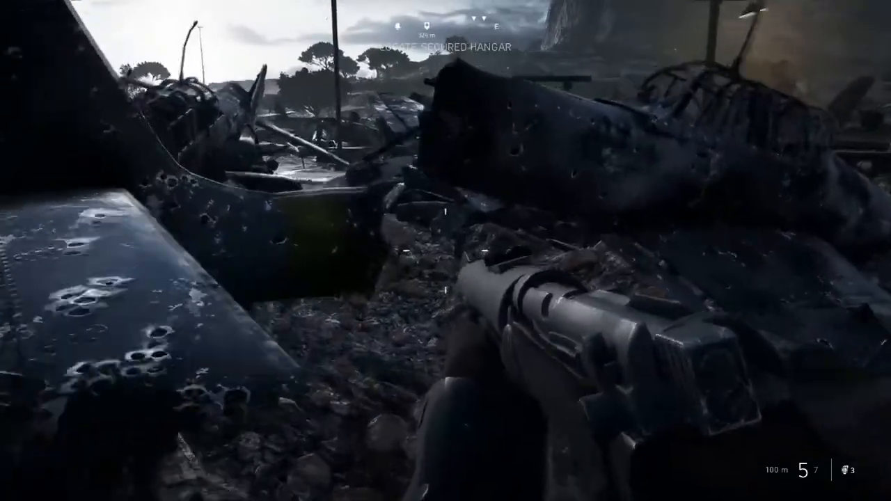
key(2)
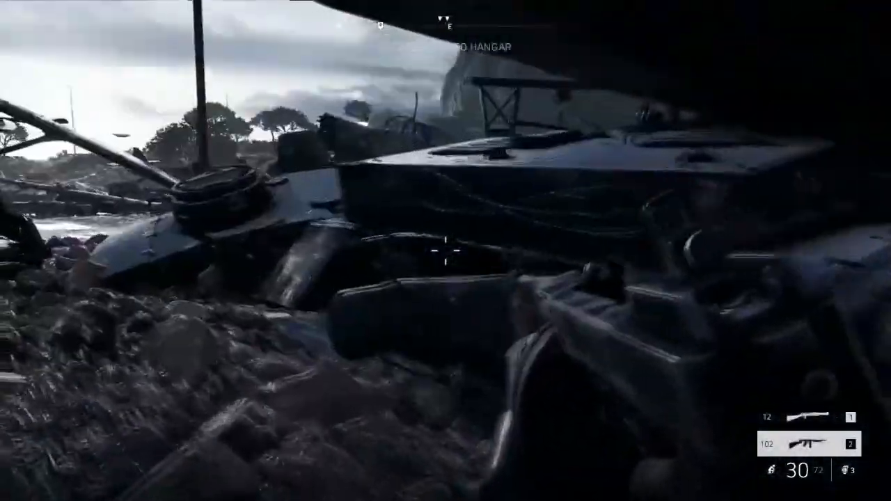
key(1)
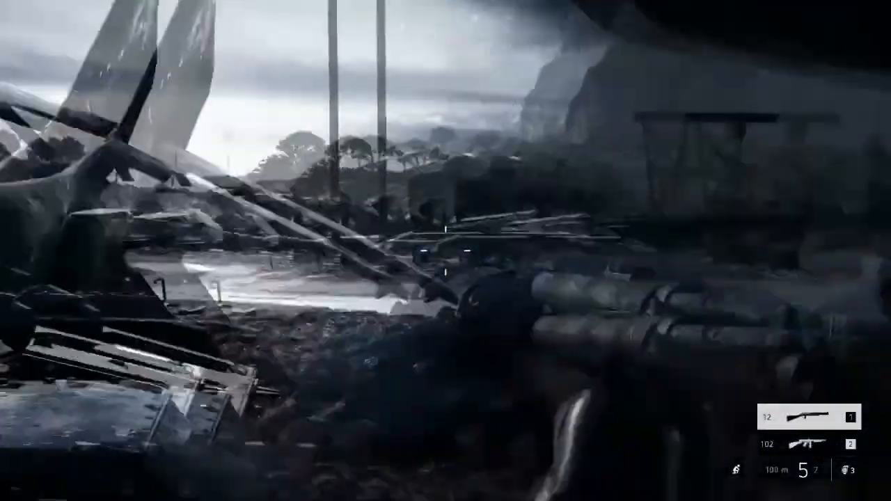
key(x)
key(z)
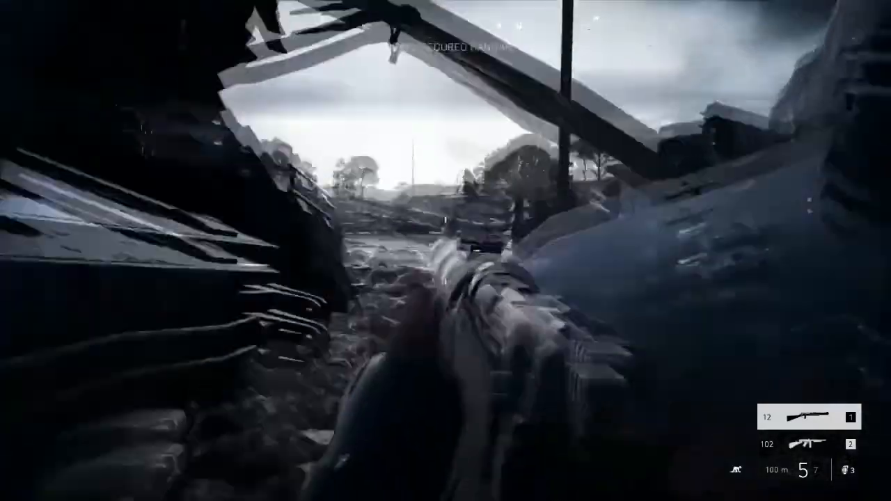
key(w)
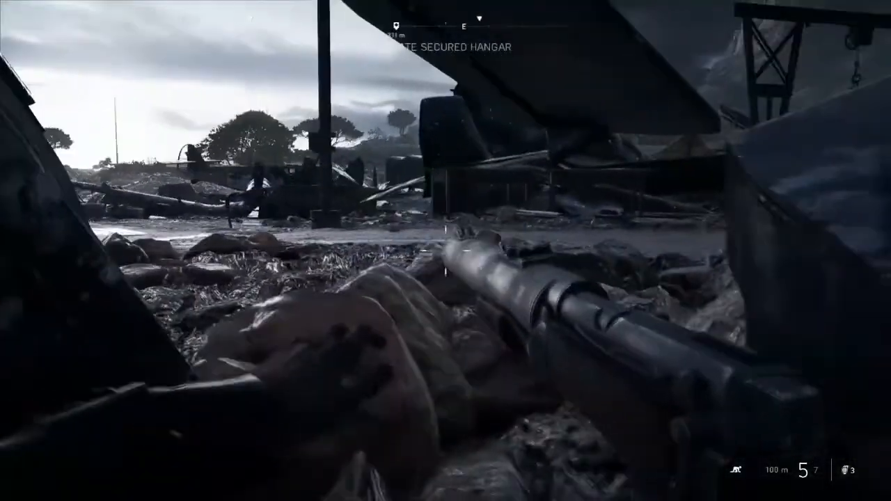
key(w)
key(space)
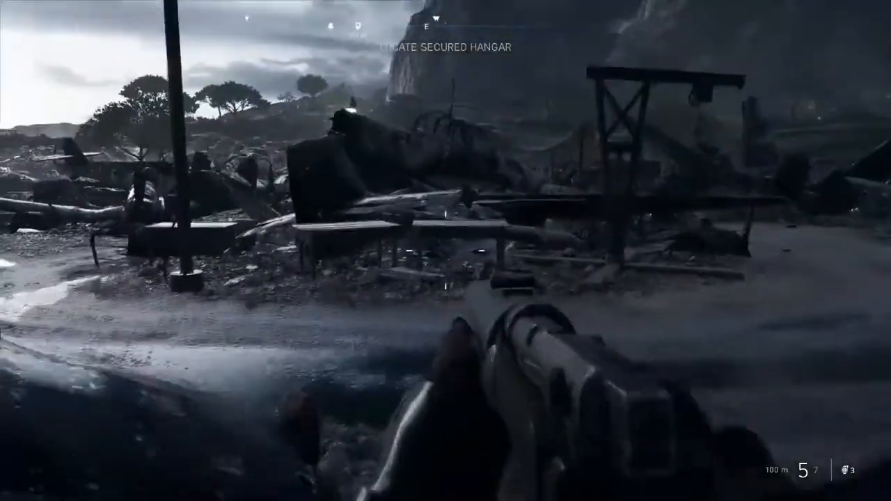
key(z)
key(space)
key(w)
key(w)
key(x)
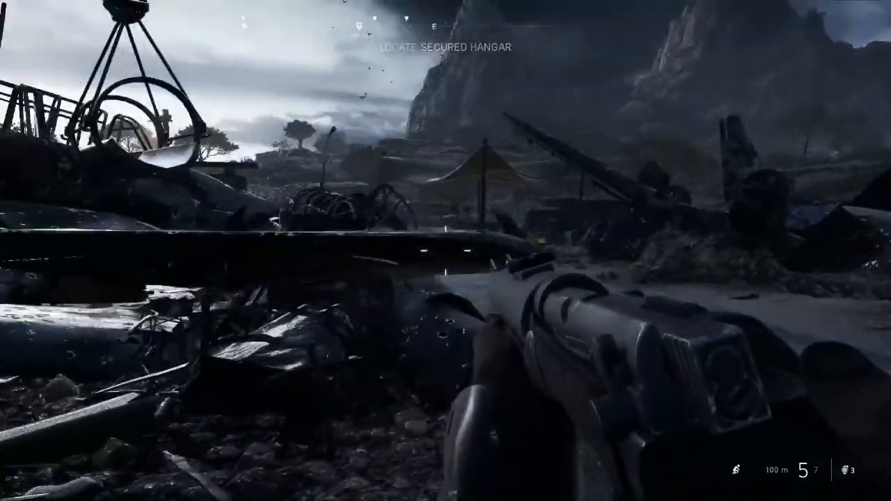
key(d)
key(w)
right_click(446, 251)
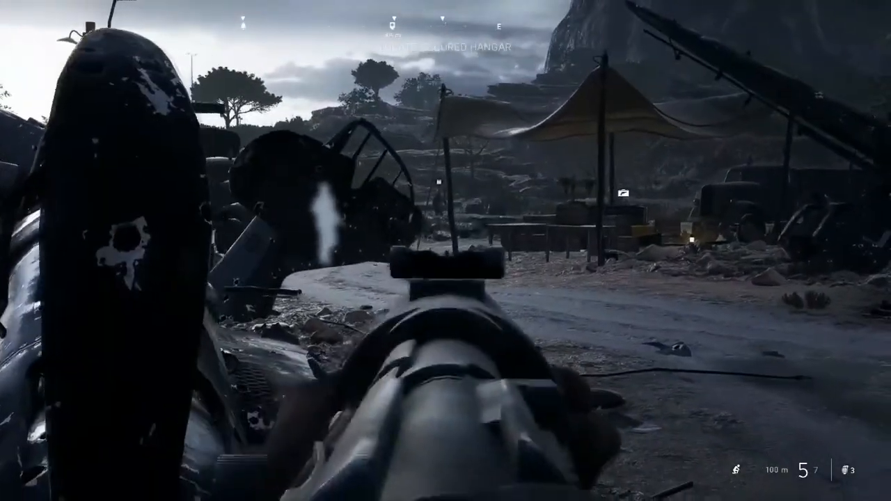
key(w)
right_click(446, 251)
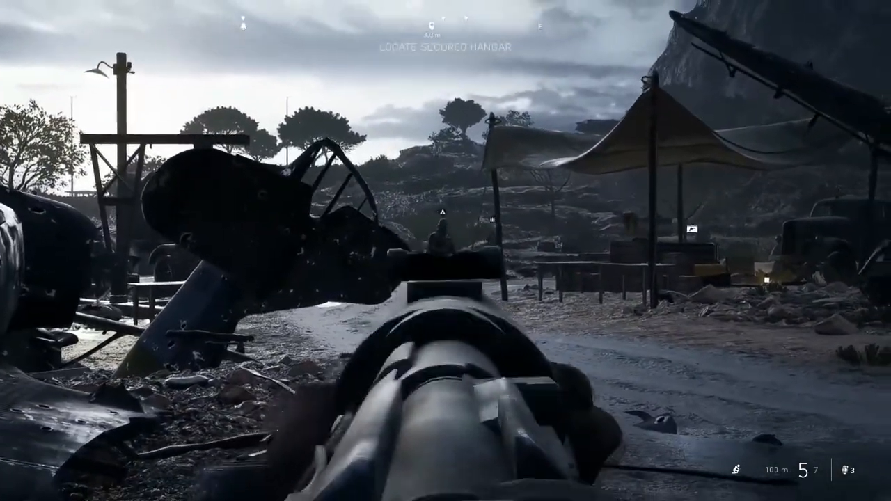
right_click(446, 250)
key(s)
right_click(446, 251)
key(w)
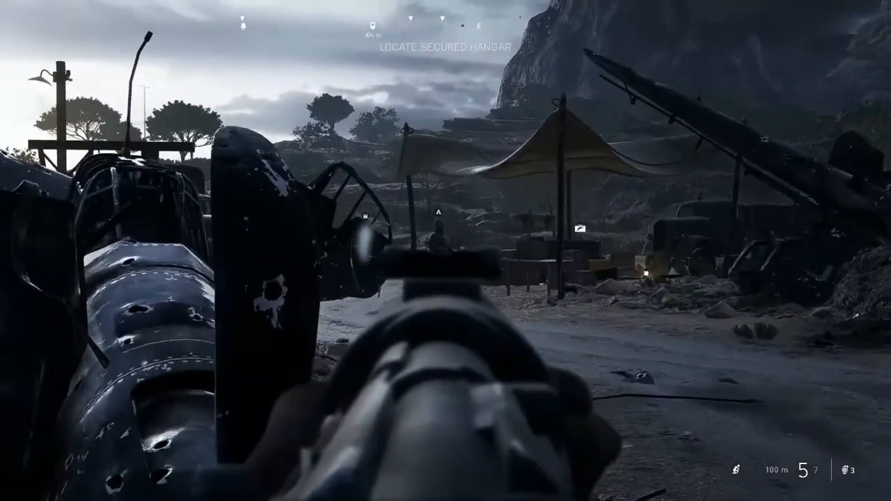
click(446, 250)
key(a)
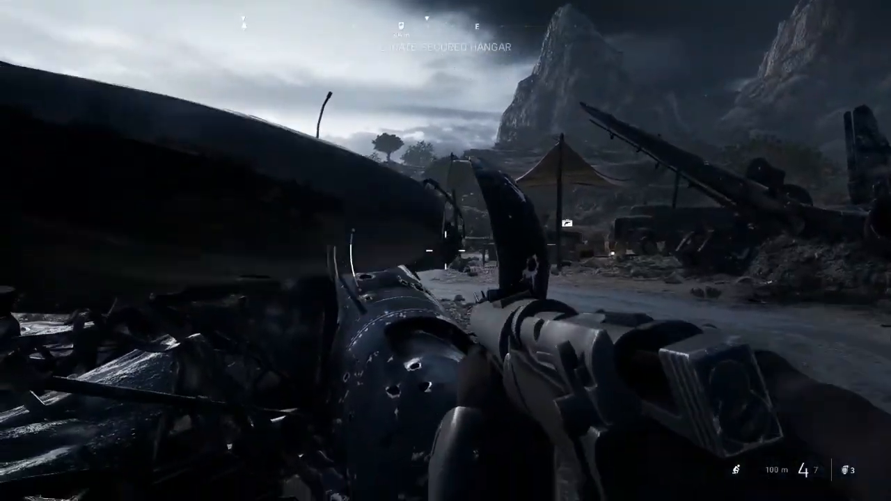
key(d)
right_click(445, 250)
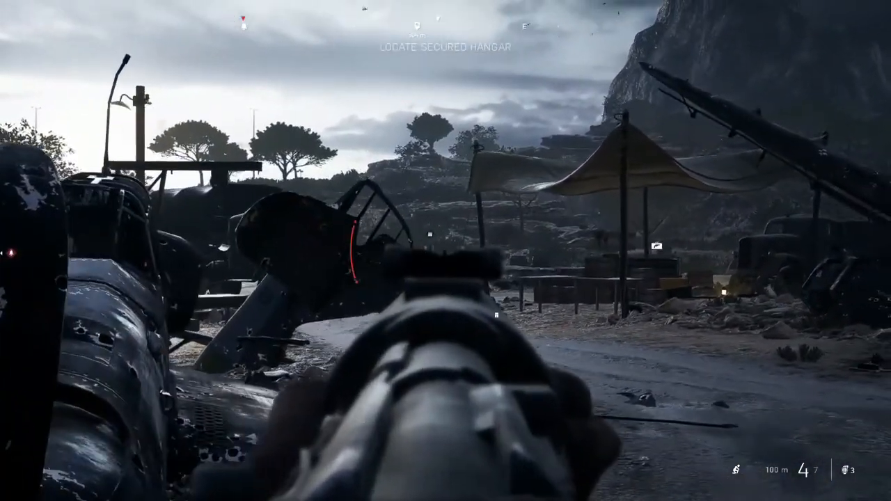
click(446, 251)
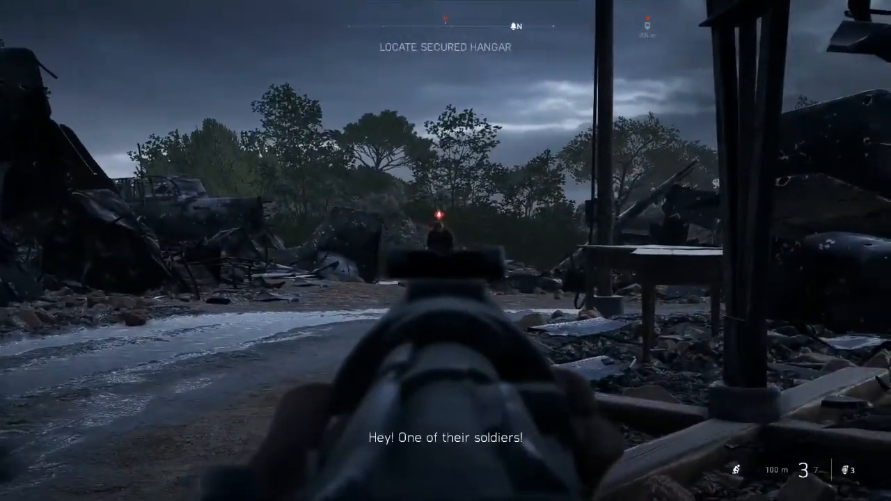
click(446, 251)
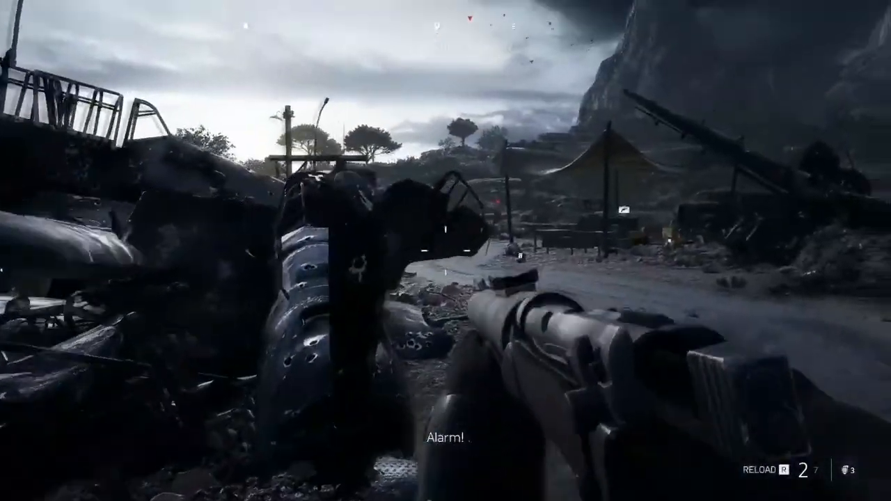
right_click(446, 250)
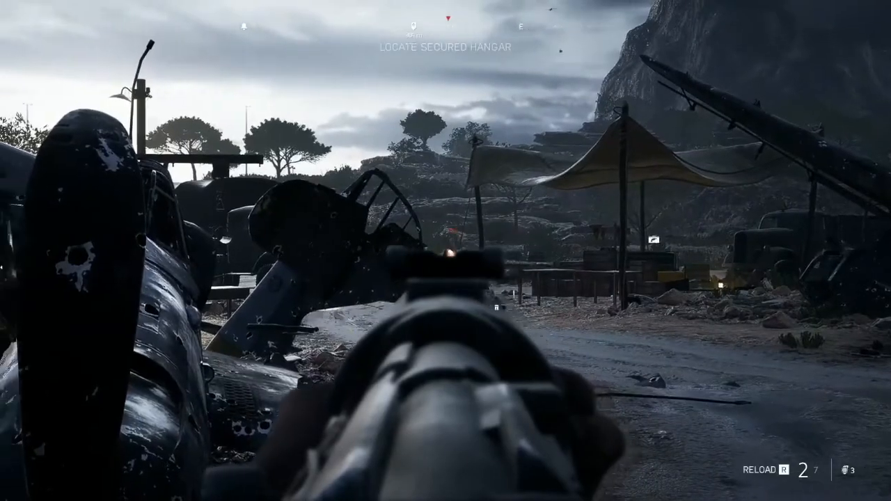
click(446, 251)
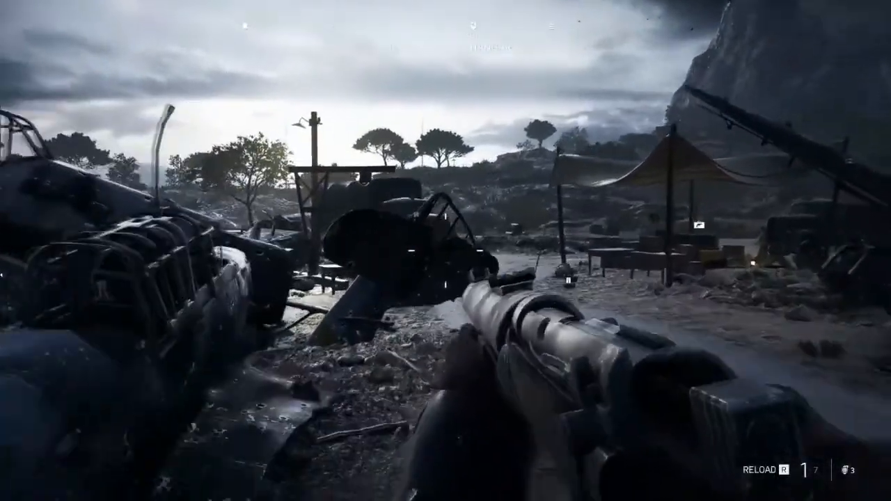
key(w)
key(w)
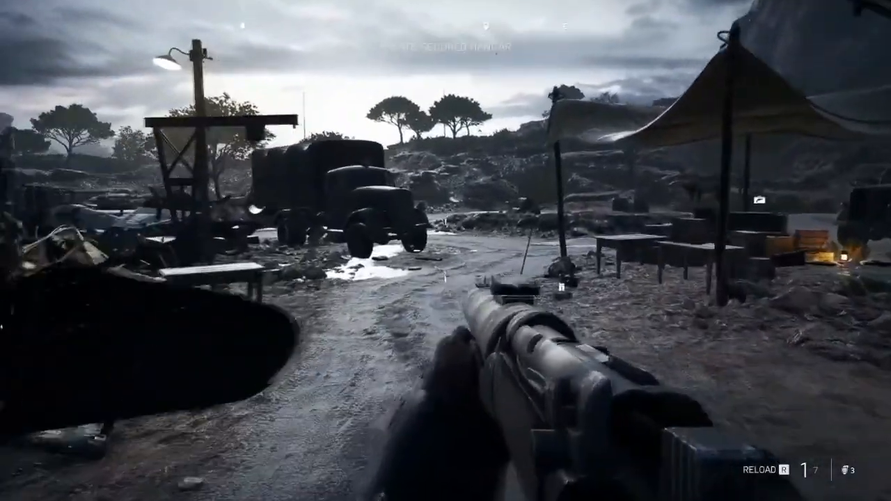
right_click(446, 250)
key(r)
key(w)
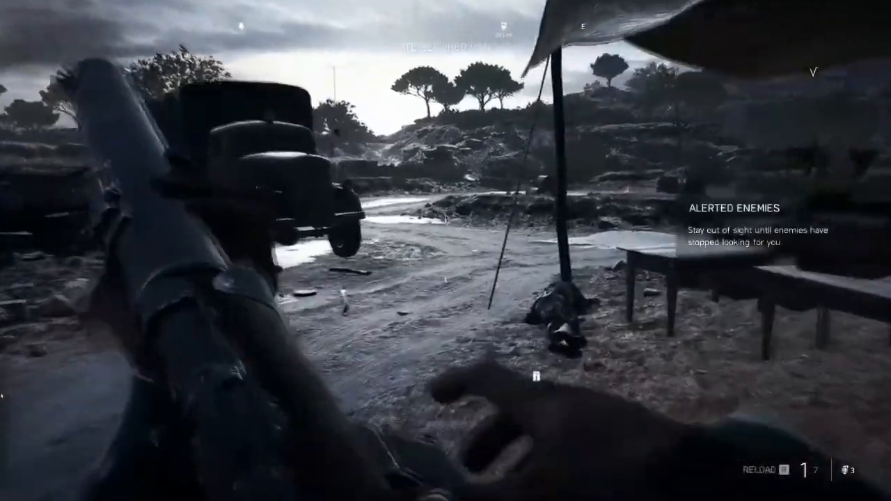
key(w)
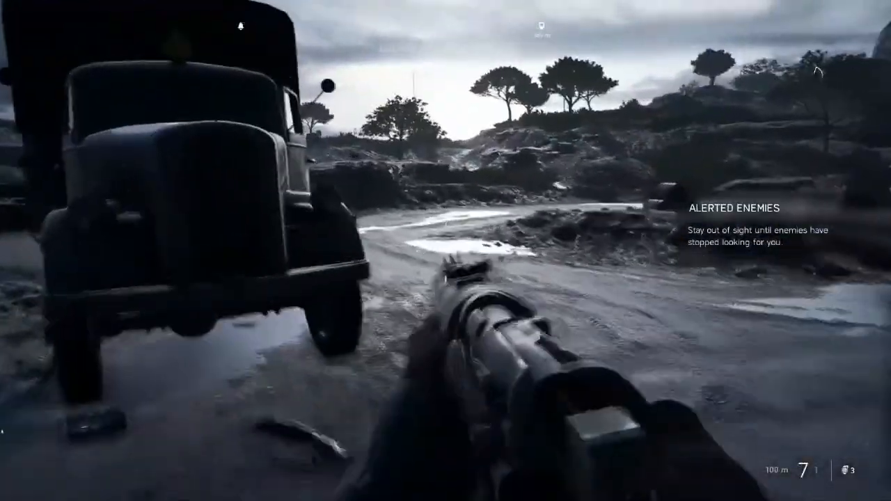
key(w)
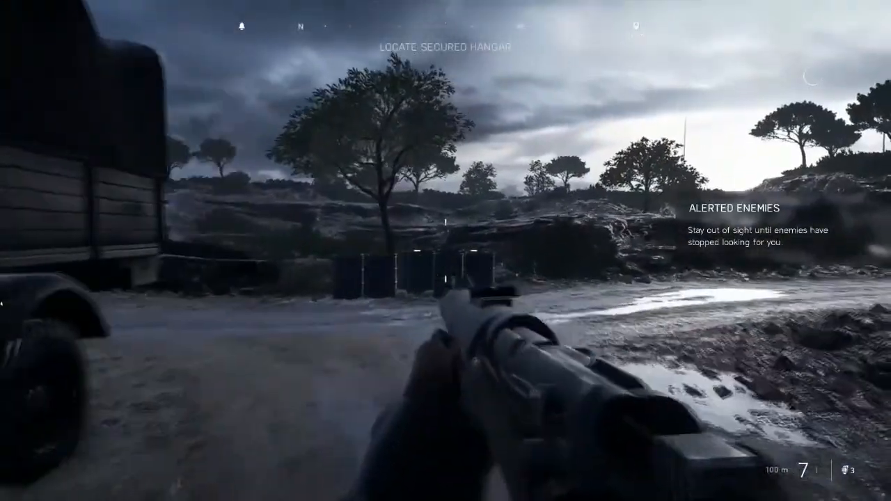
key(w)
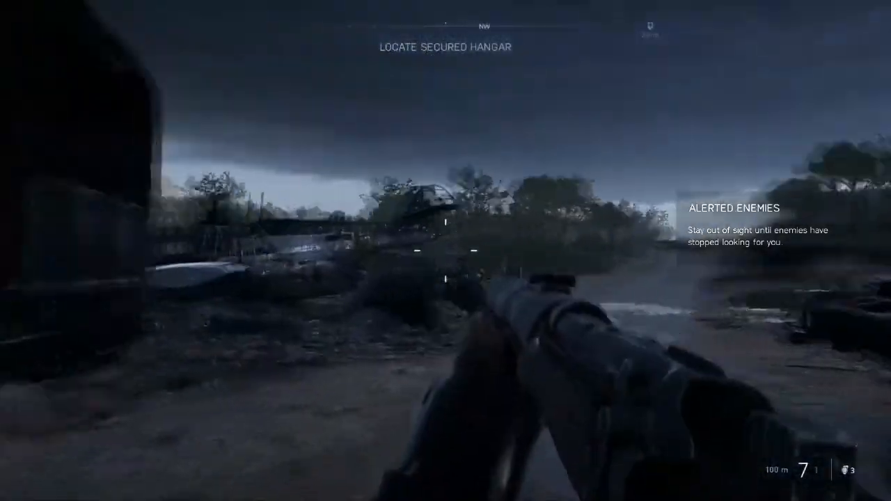
key(w)
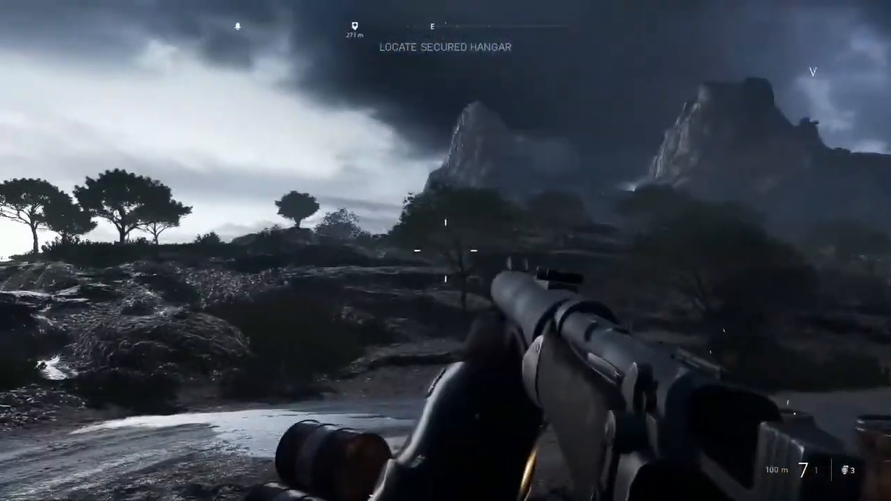